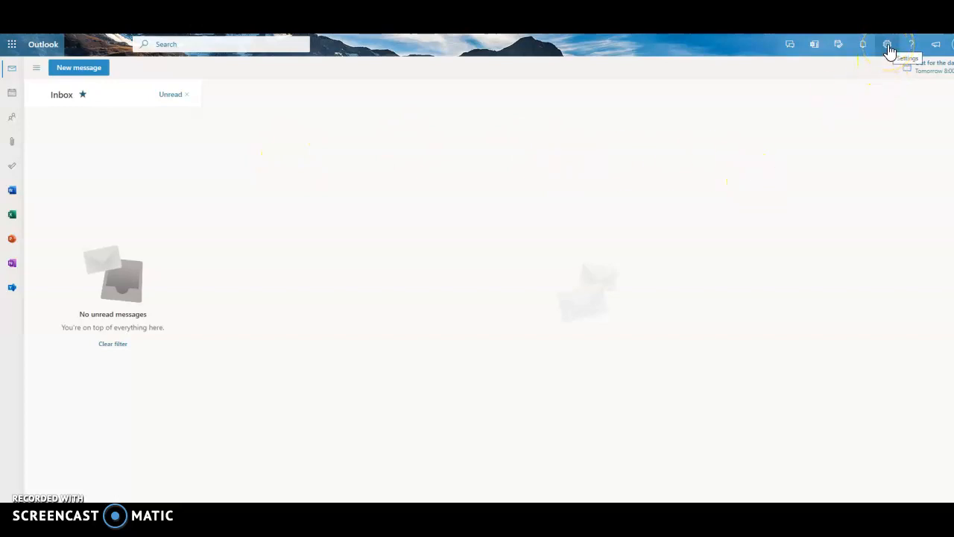
Open the Compose and reply section of the full mail settings
left_click(888, 46)
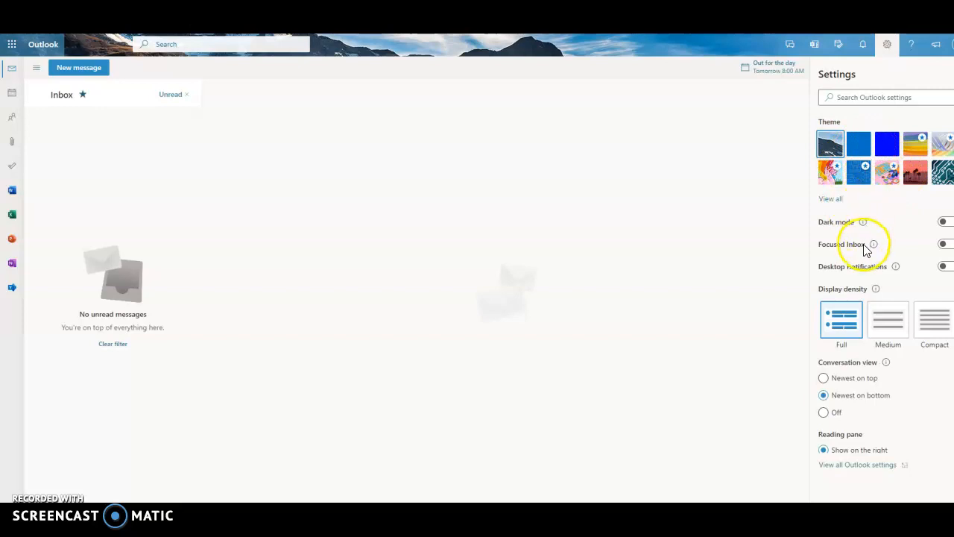
left_click(859, 465)
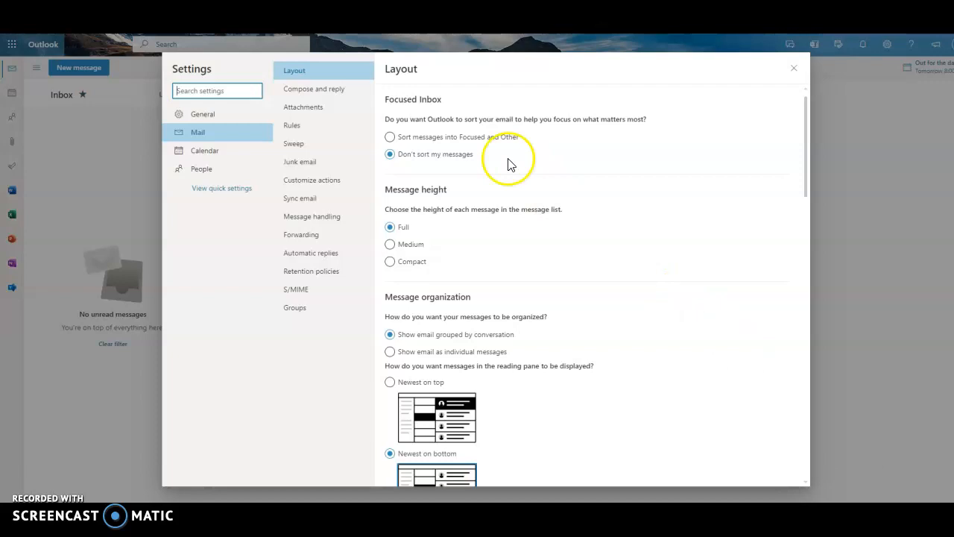
left_click(337, 93)
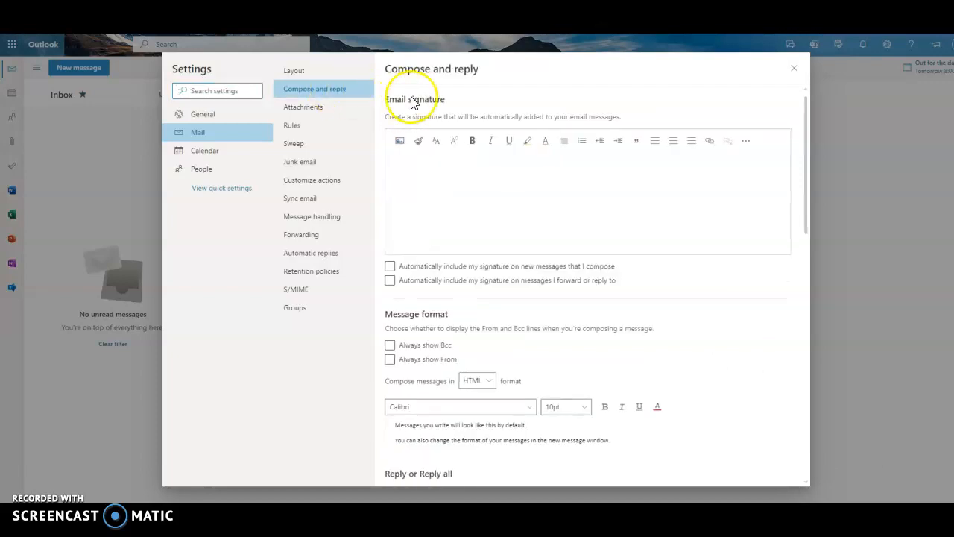
Enter the sender's full name in the email signature using the Lucida Handwriting font
left_click(437, 145)
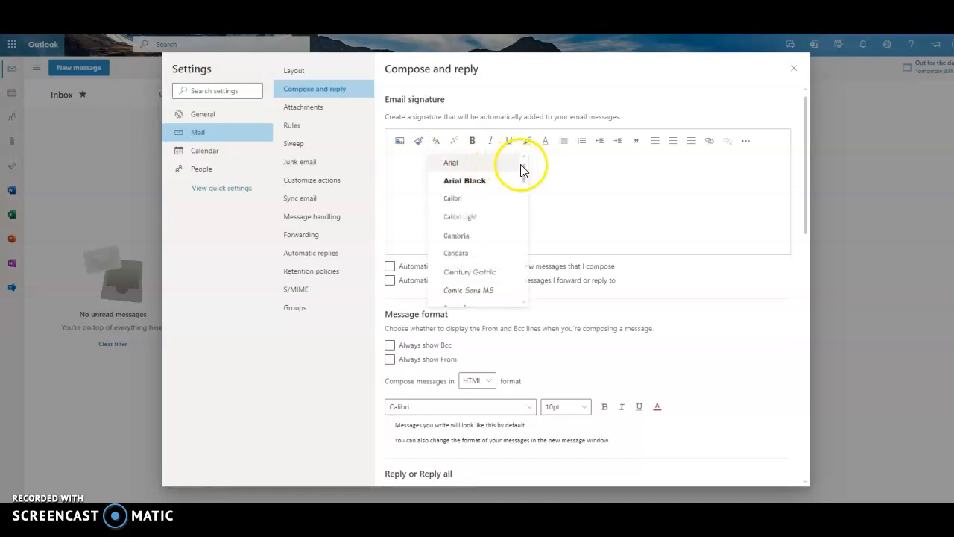
left_click_drag(526, 170, 526, 198)
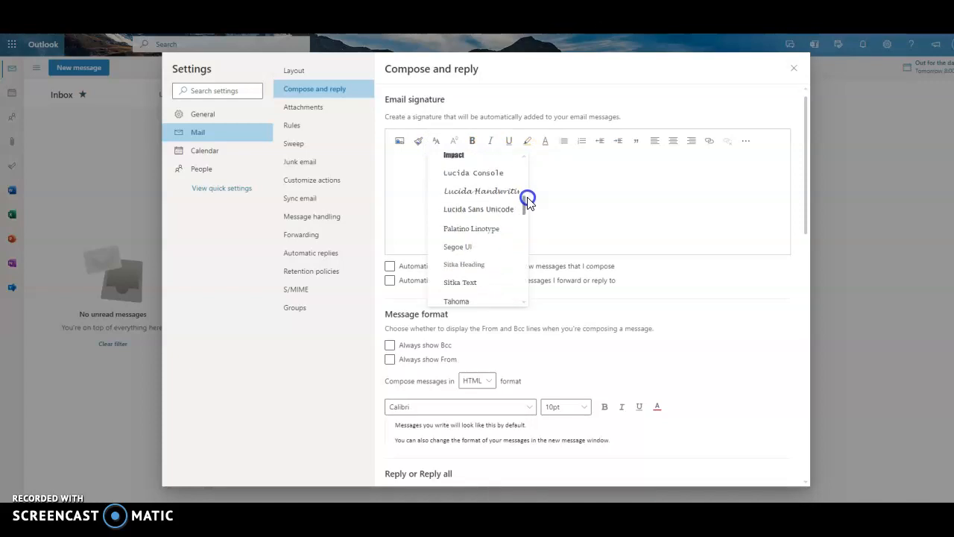
left_click(501, 192)
left_click(439, 169)
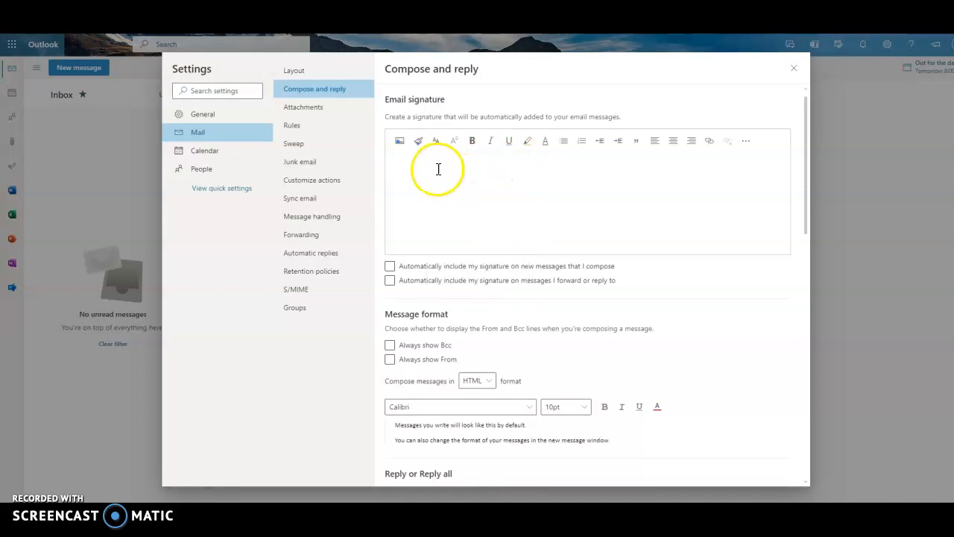
type("jES")
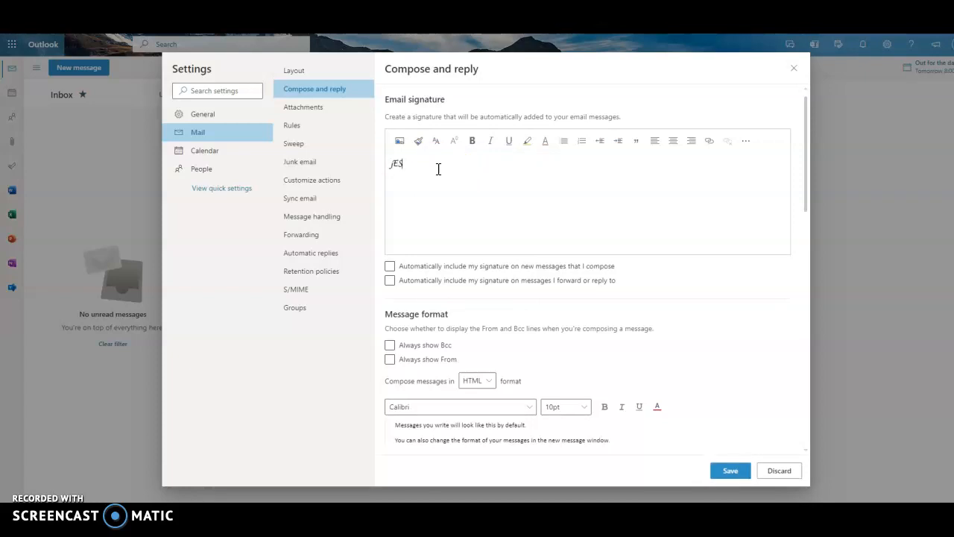
type("SICA rOSE")
Replace the name in the signature with the correctly capitalized full name
left_click_drag(448, 163, 389, 164)
left_click_drag(447, 162, 387, 159)
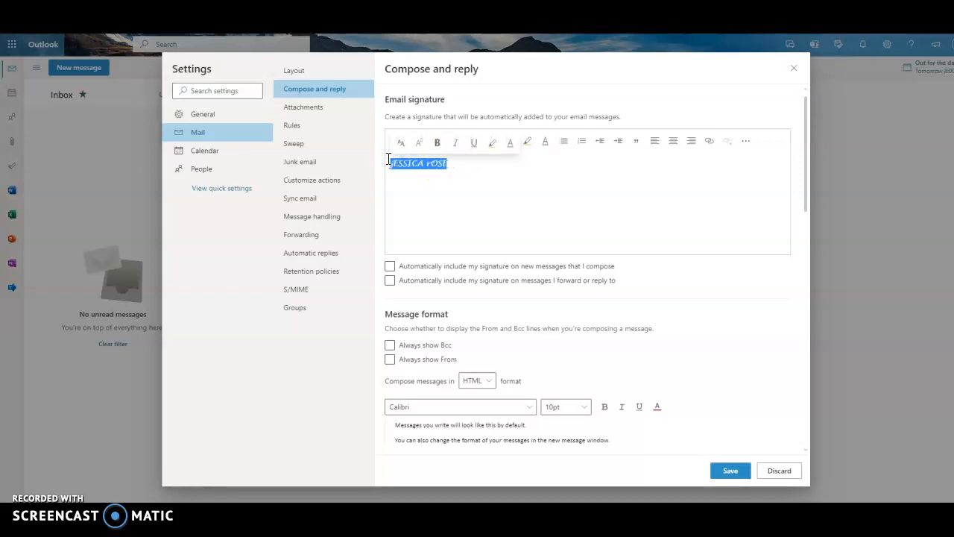
key("BackSpace")
type("Jessica Rose")
left_click(425, 157)
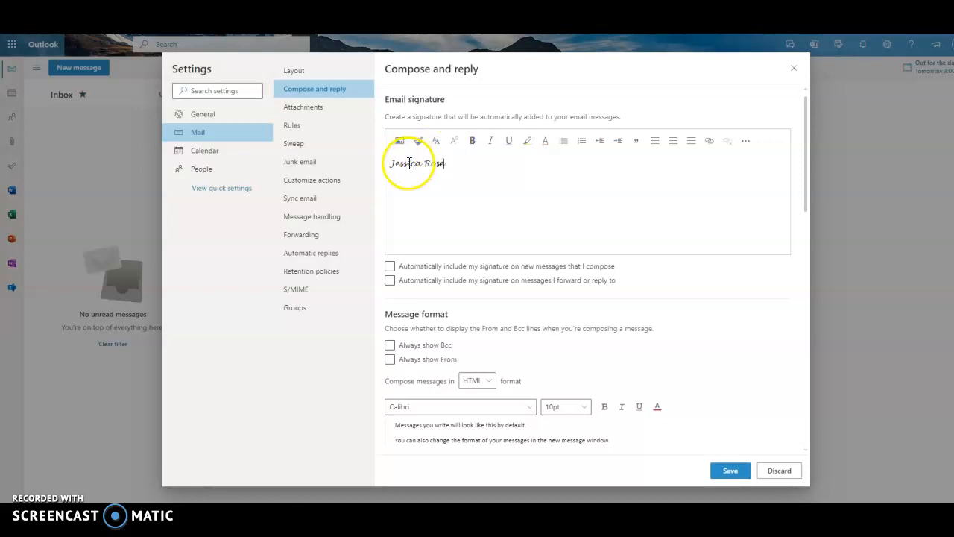
Set the font size of the signature's name to 12
left_click_drag(389, 163, 448, 165)
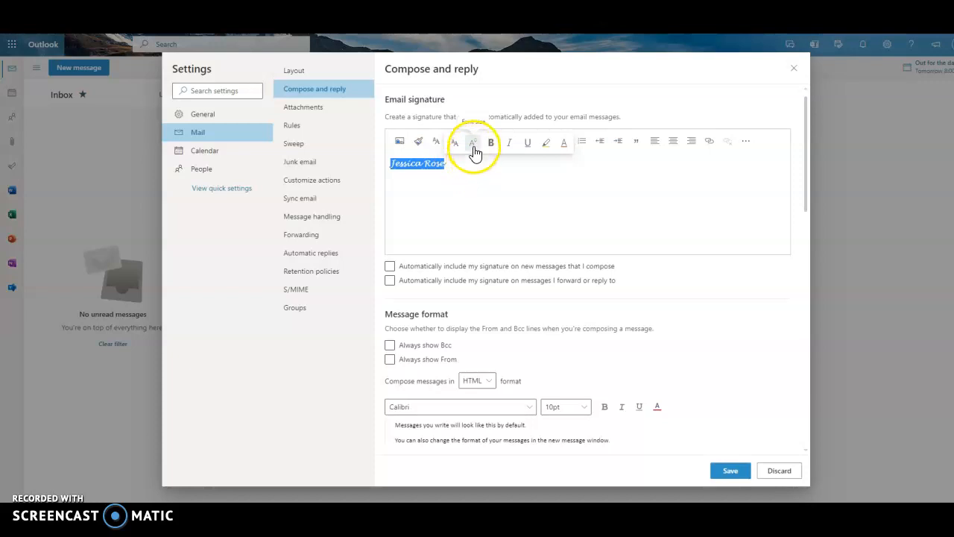
left_click(474, 146)
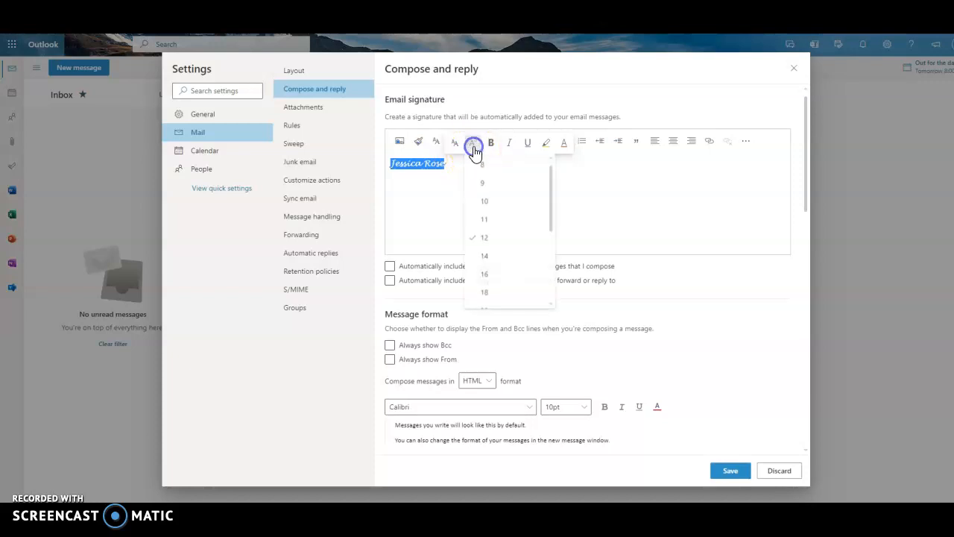
left_click(484, 237)
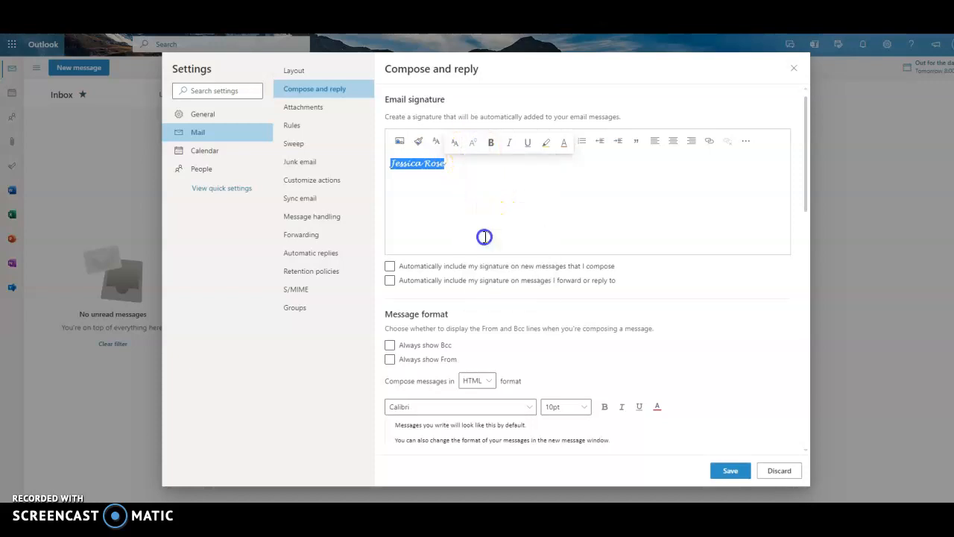
left_click(451, 169)
Add the line "Professional Business Associates, Office Manager" in Times New Roman below the name in the signature
left_click(454, 141)
left_click(460, 199)
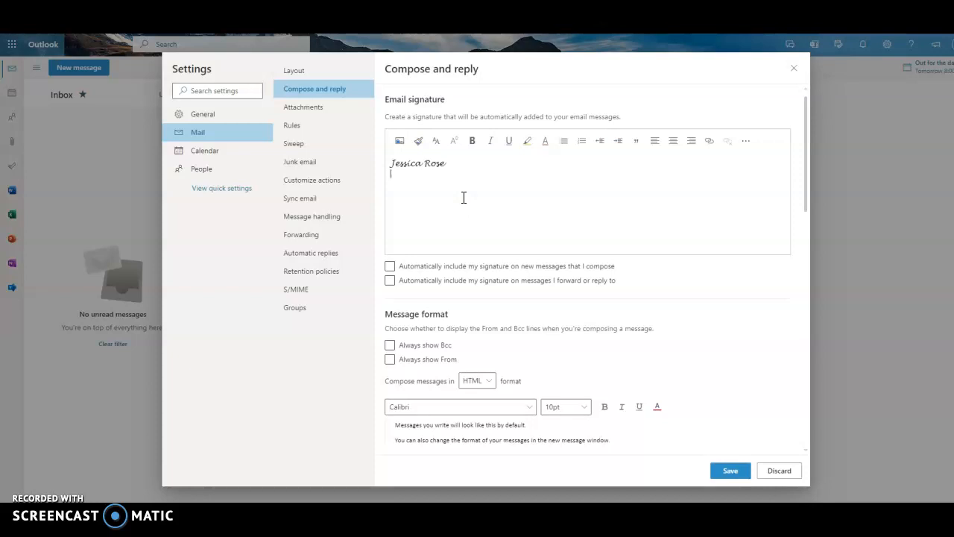
type("F")
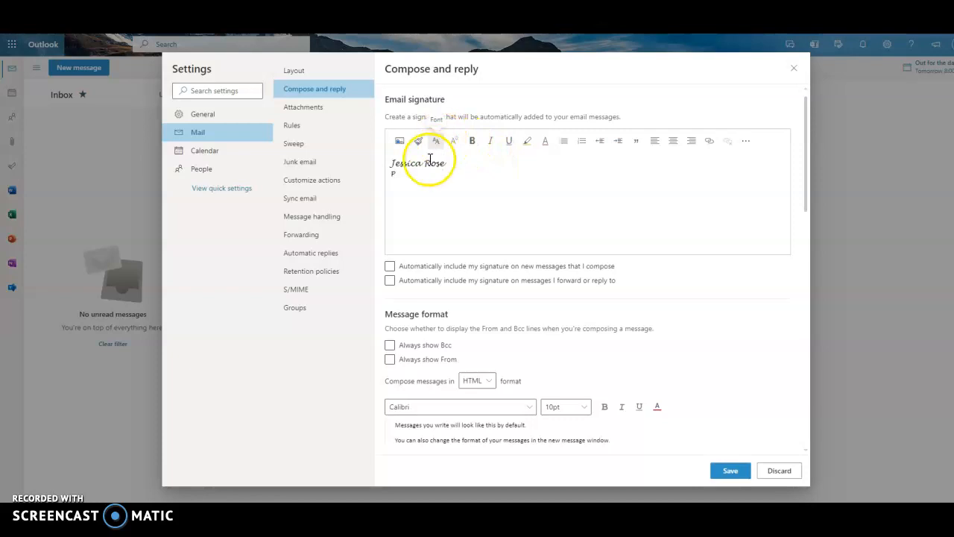
key("BackSpace")
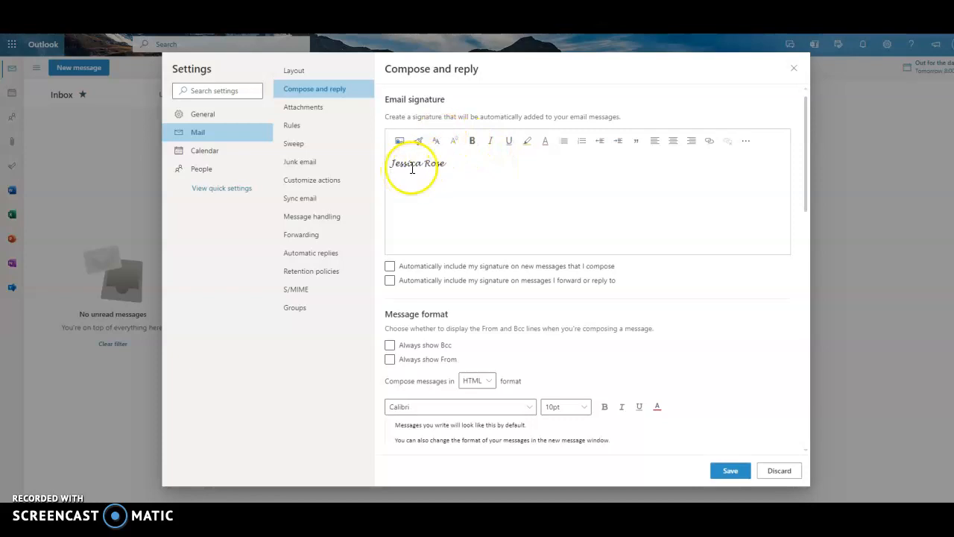
left_click(438, 143)
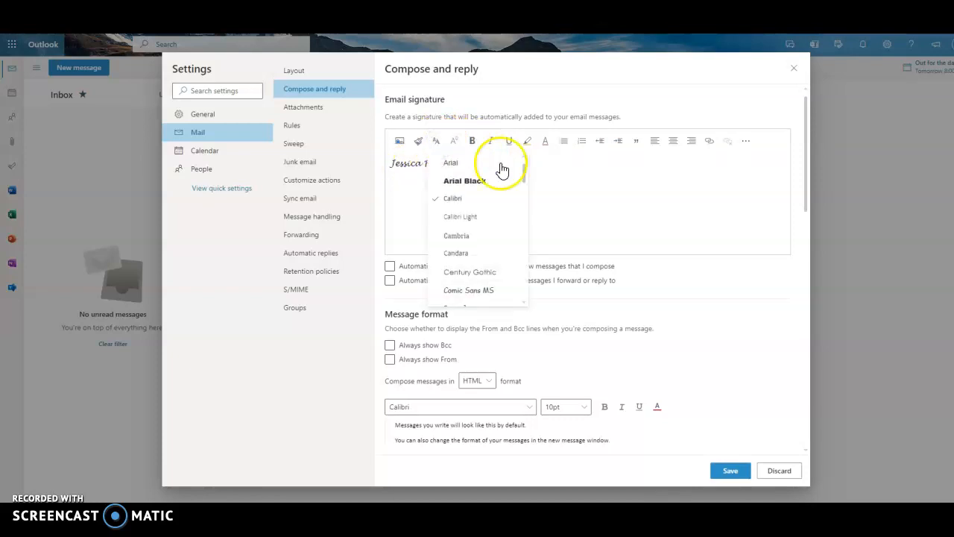
left_click_drag(524, 170, 524, 224)
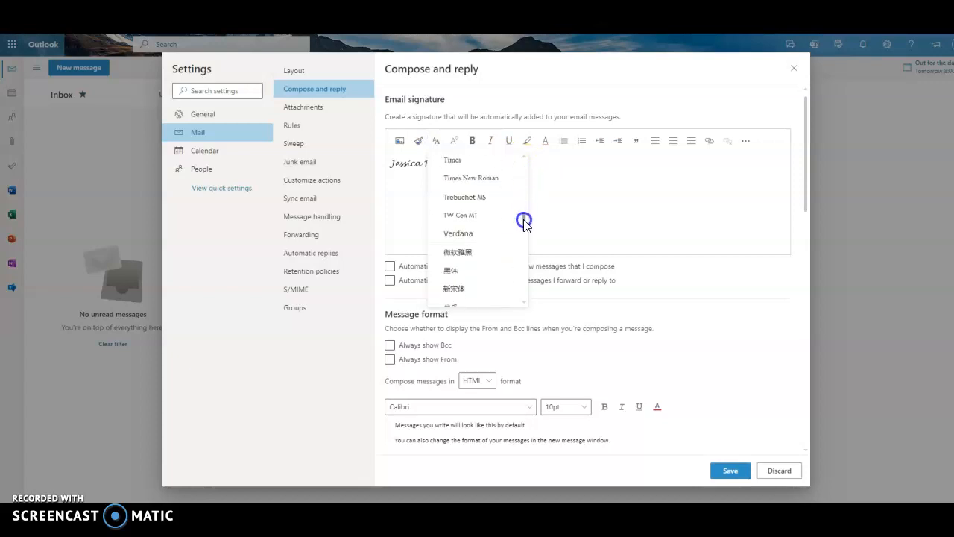
left_click(488, 180)
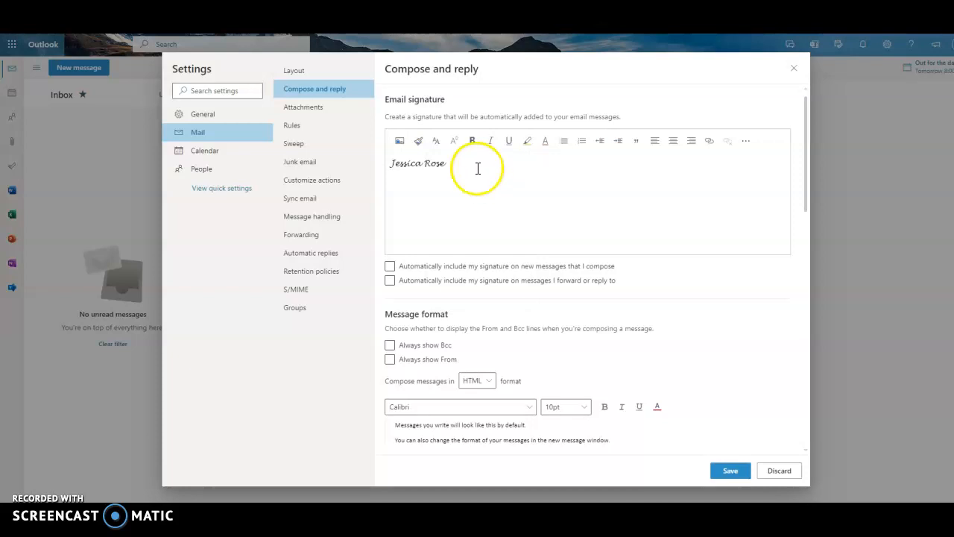
type("Professional Business Associates, Office Manager")
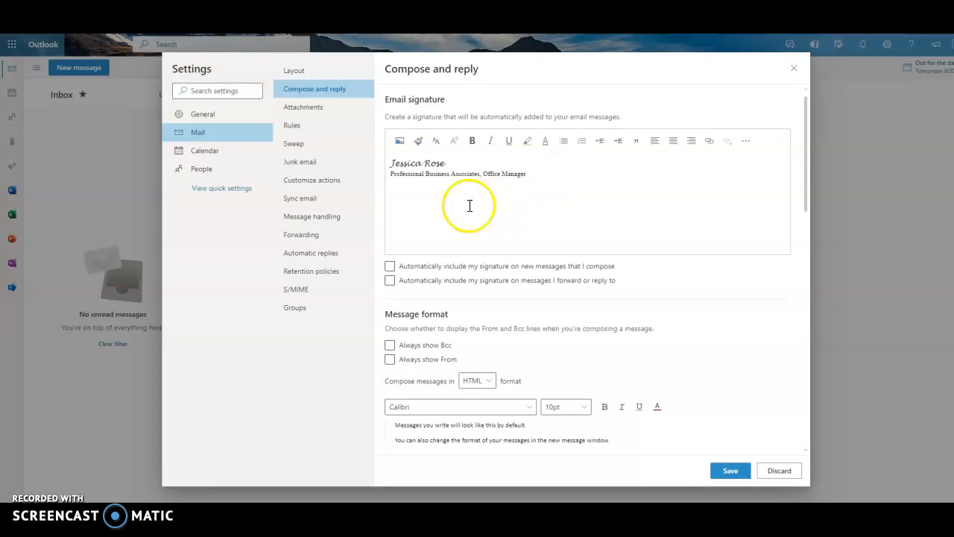
Include the signature automatically on new messages and on messages that are forwarded or replied to
left_click(389, 268)
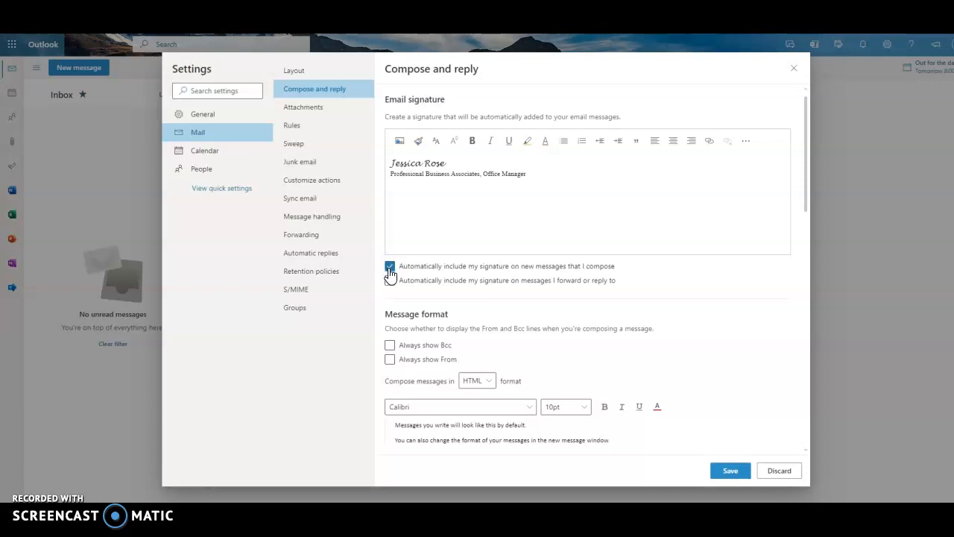
left_click(390, 283)
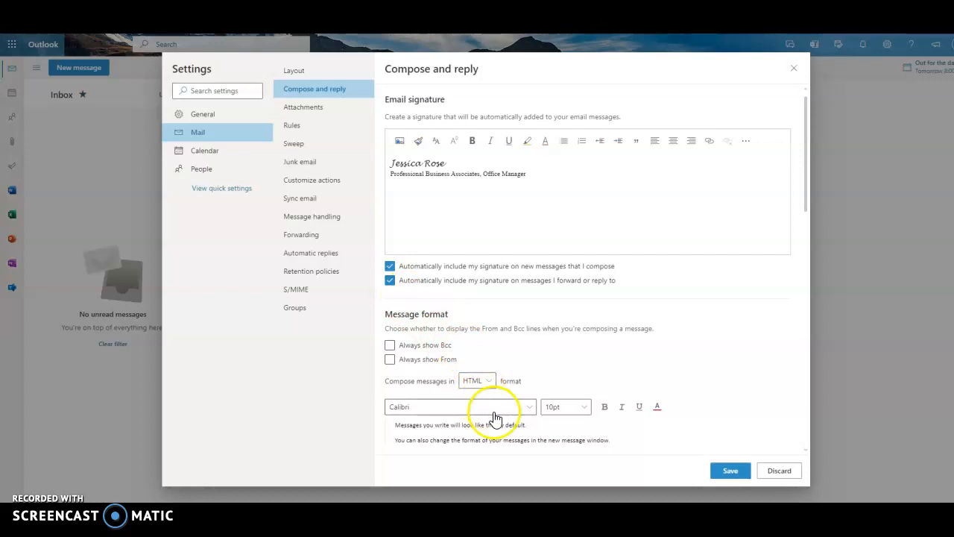
Set the default font for composed messages to Times New Roman at 12pt
left_click(529, 409)
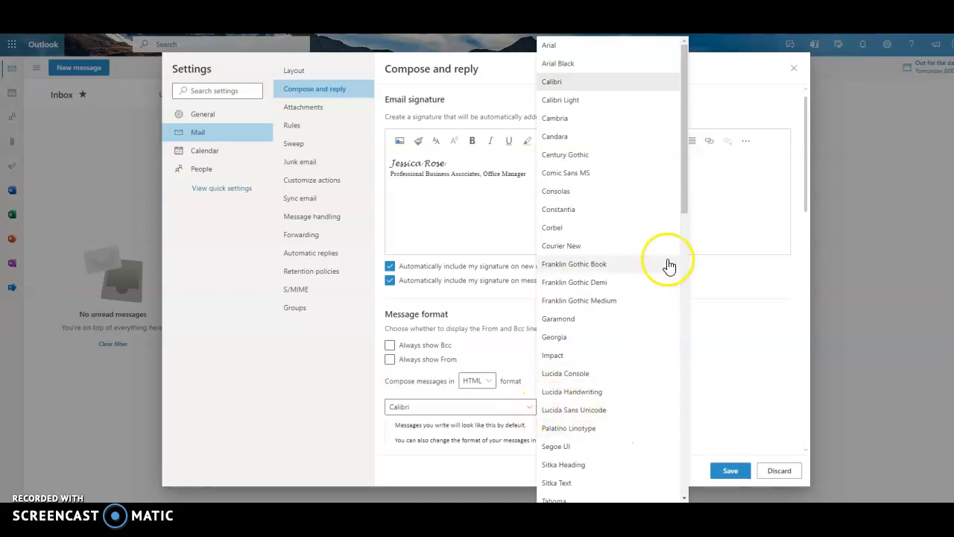
left_click_drag(682, 205, 687, 289)
left_click(586, 321)
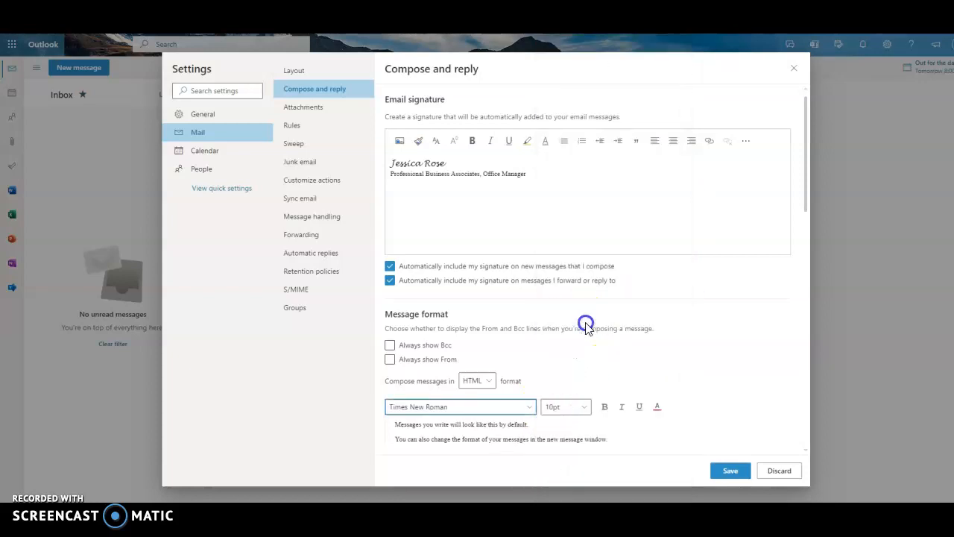
left_click(585, 407)
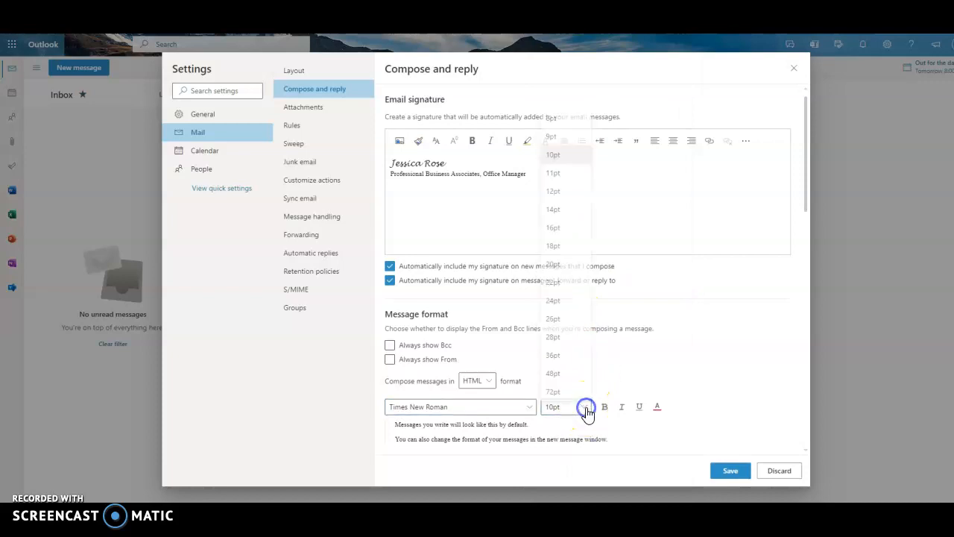
left_click(552, 188)
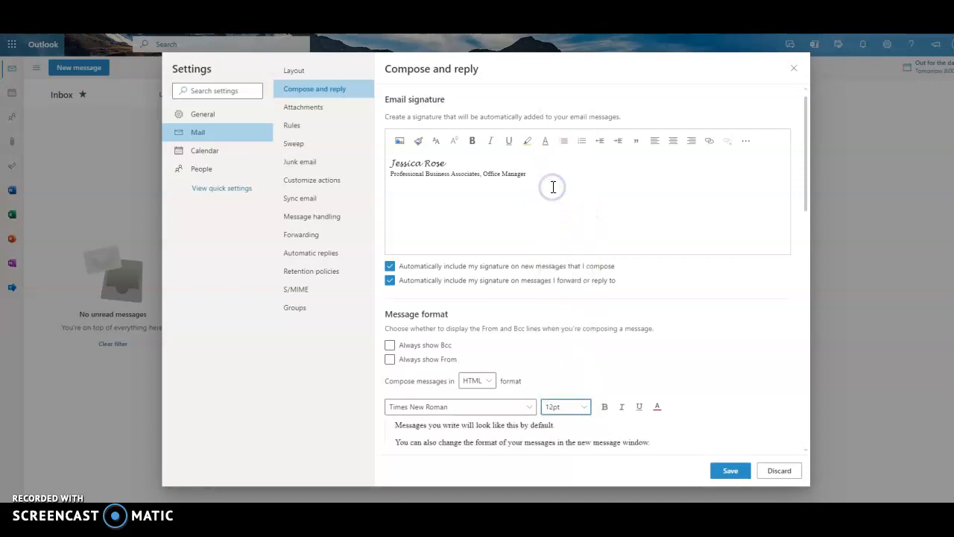
left_click(657, 406)
left_click(744, 385)
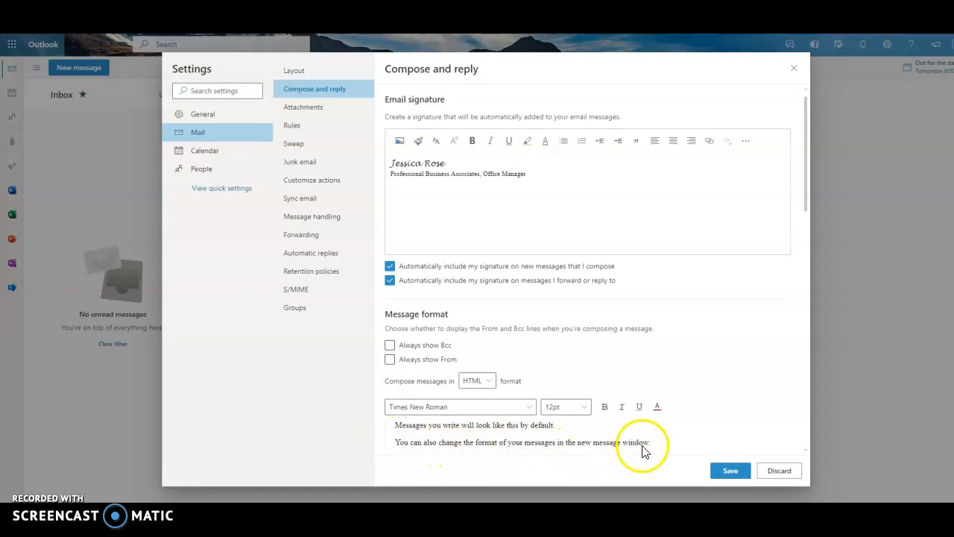
Look through the remaining compose and reply options and save the changes
mouse_move(805, 196)
left_mouse_down()
mouse_move(823, 294)
mouse_move(795, 464)
left_mouse_up()
left_click(741, 472)
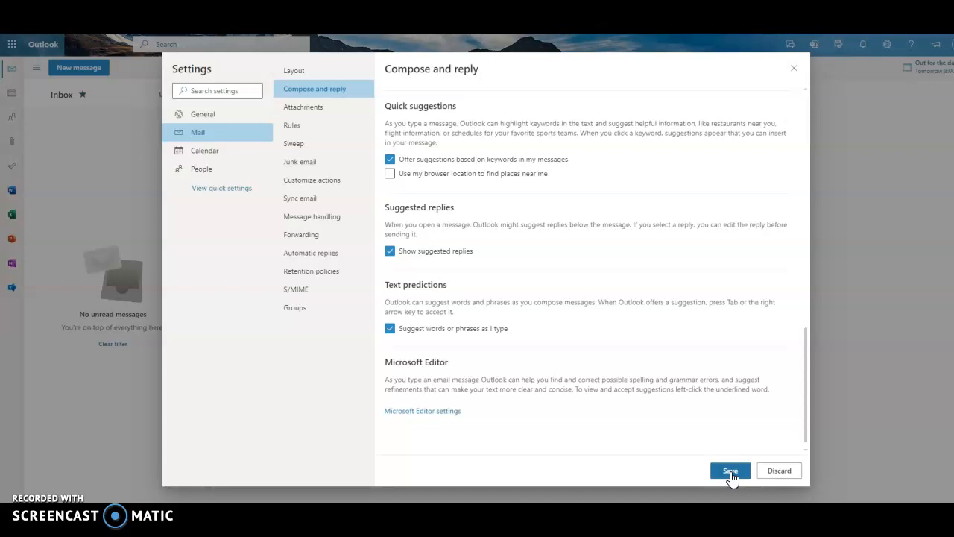
left_click(731, 472)
scroll(731, 473, "up", 1)
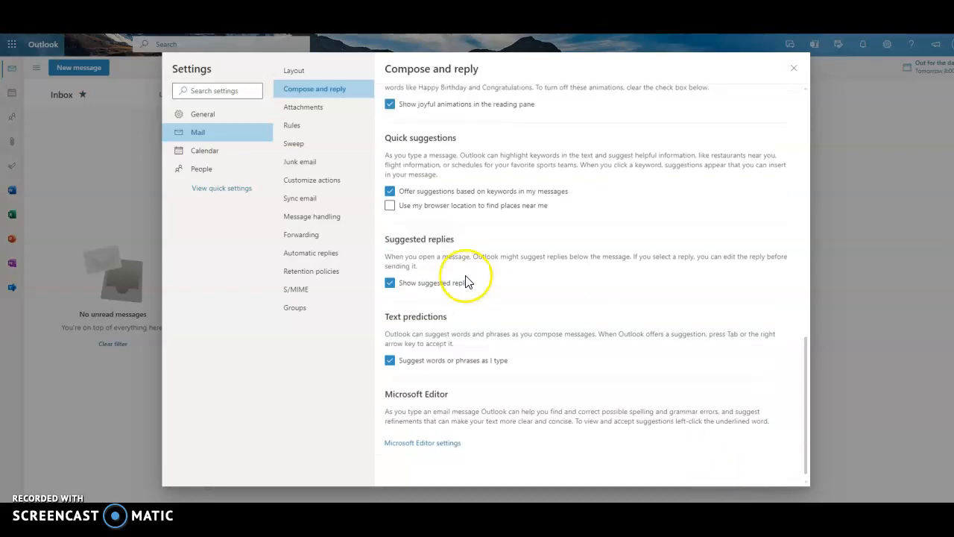
Review the quick actions, message surface and toolbar options in the Customize actions settings
left_click(333, 184)
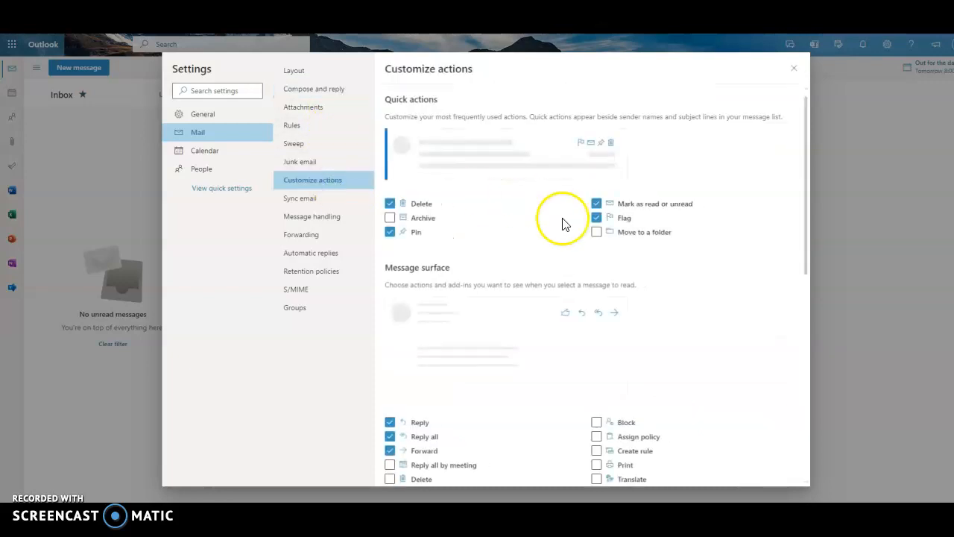
left_click_drag(805, 187, 803, 398)
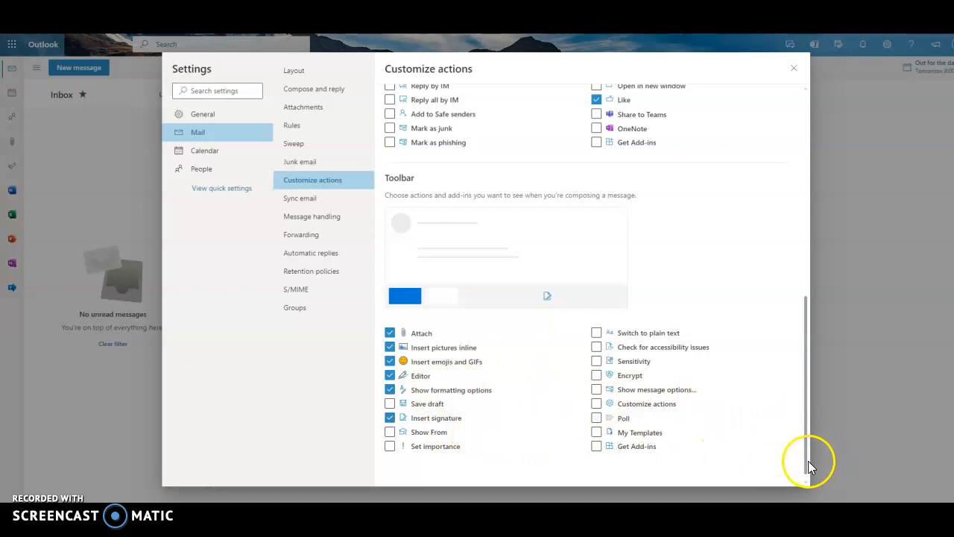
left_click_drag(806, 463, 793, 222)
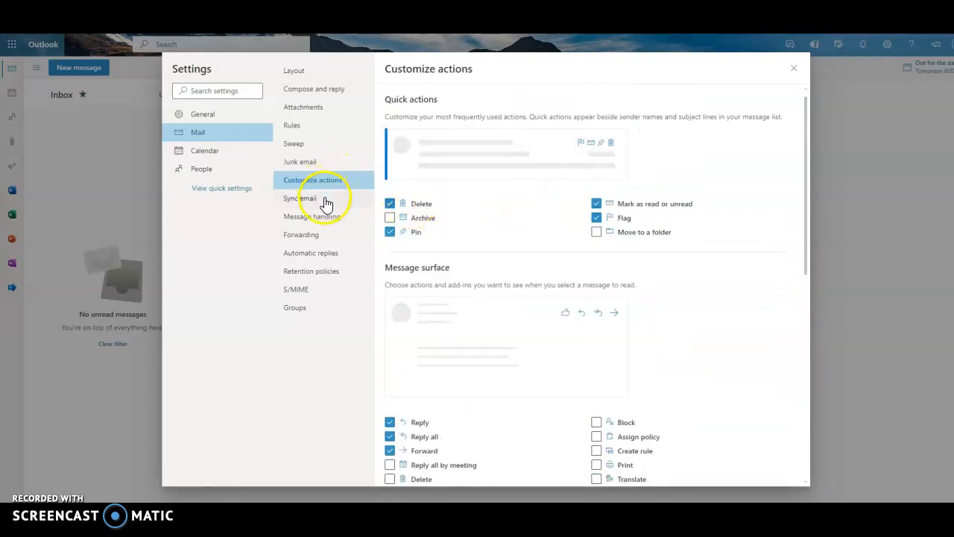
Turn on automatic replies and limit them to a set time period
left_click(315, 258)
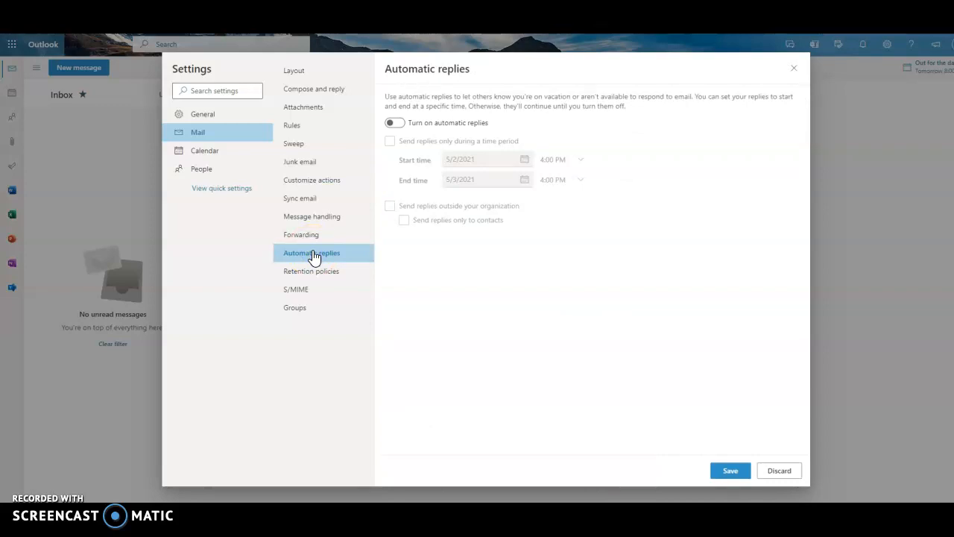
left_click(402, 127)
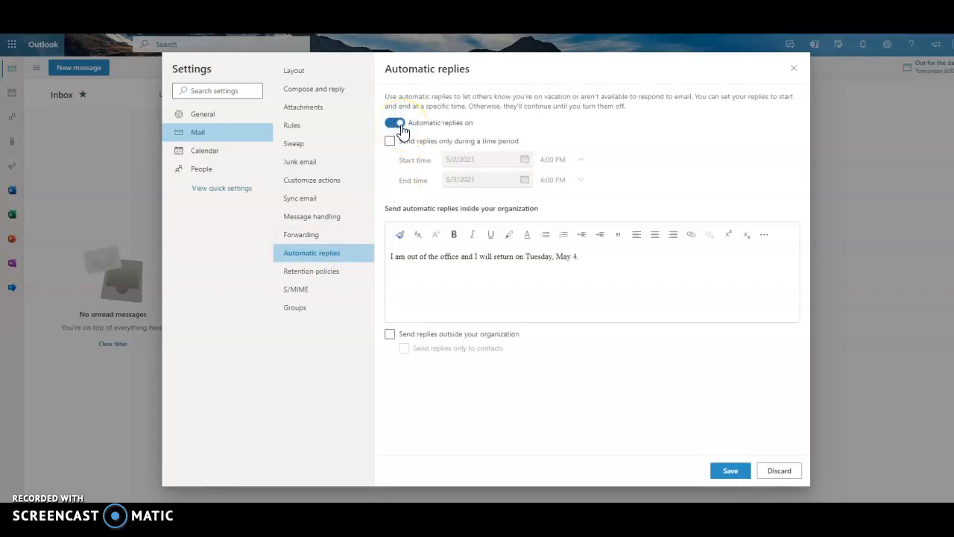
left_click(392, 142)
left_click(390, 142)
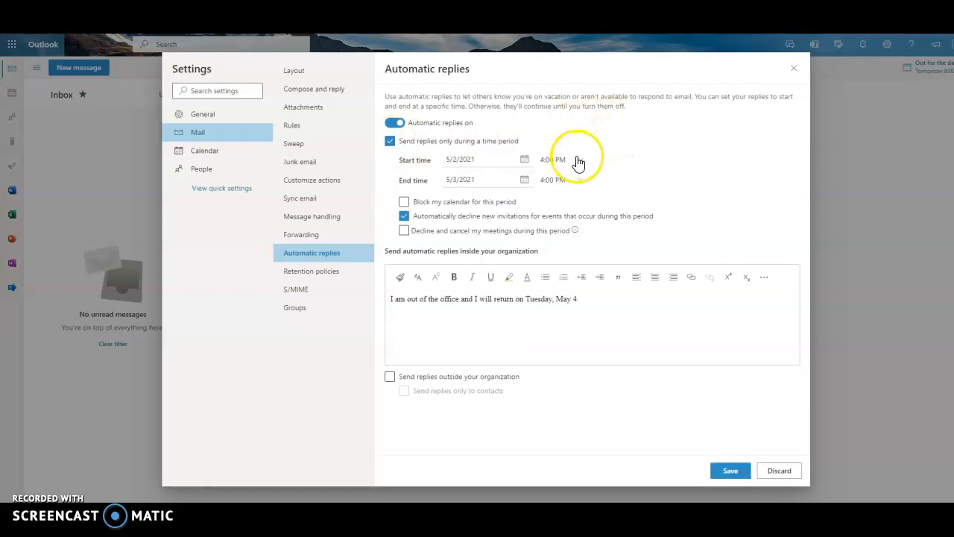
Set the start date of the automatic replies to May 3, 2021
left_click(525, 160)
left_click(470, 225)
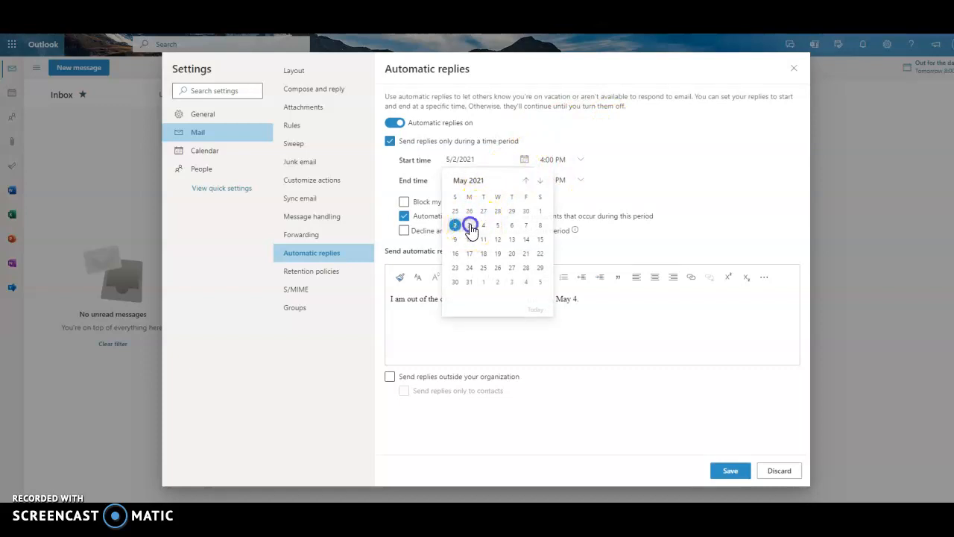
Set the start time of the automatic replies to 8:00 AM
left_click(581, 161)
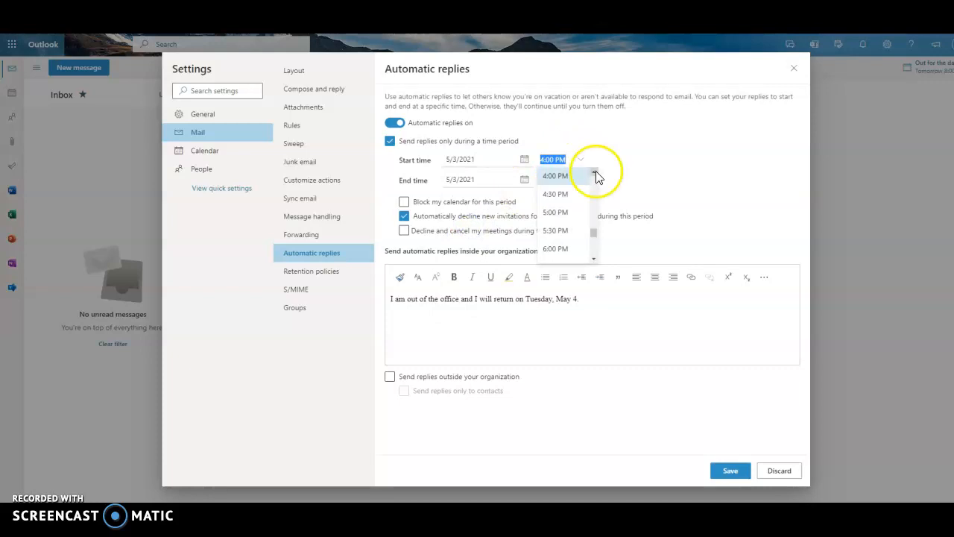
left_click(596, 173)
left_click(595, 173)
left_click(596, 173)
left_click(596, 173)
left_click(596, 173)
left_click(596, 173)
left_click(595, 173)
left_click(596, 173)
left_click(596, 173)
left_click(596, 173)
left_click(596, 173)
left_click(595, 173)
left_click(596, 173)
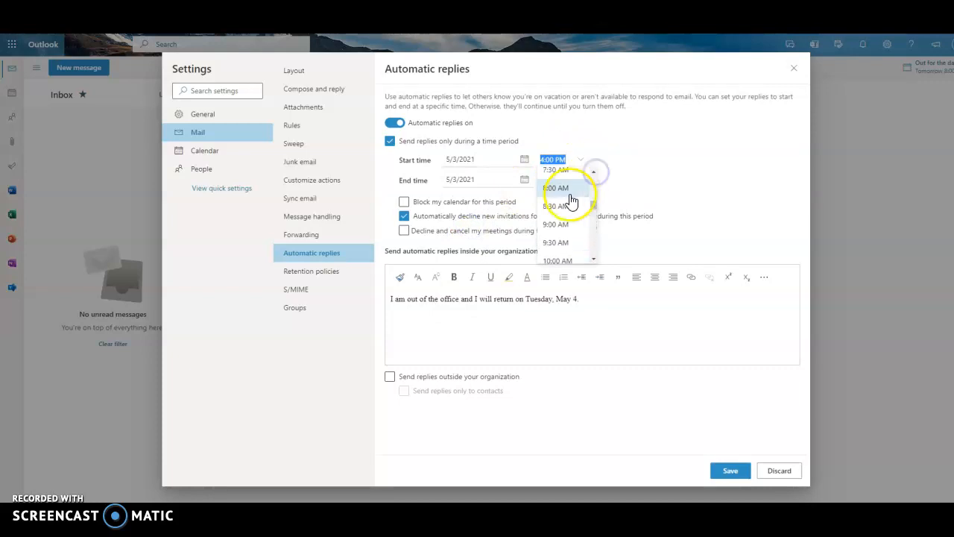
left_click(565, 191)
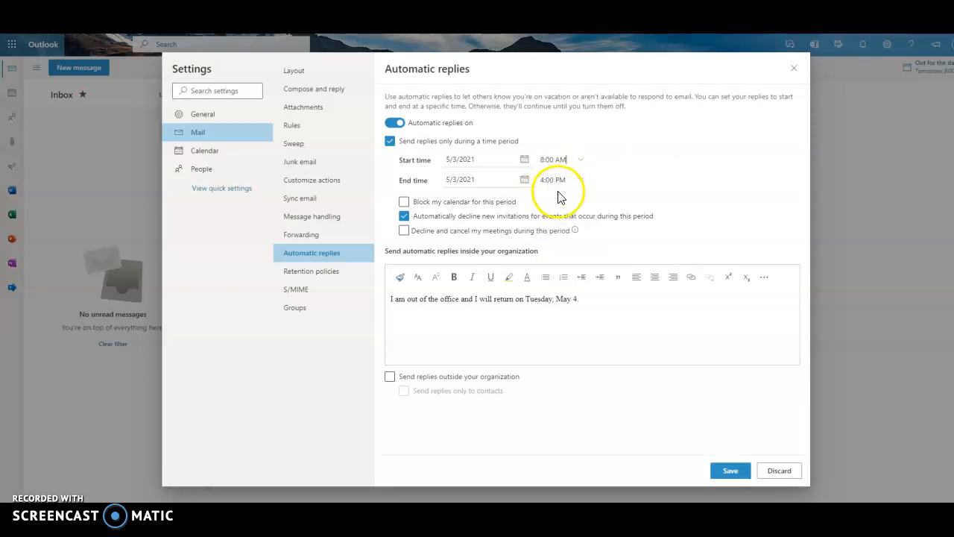
Block the calendar for the period with the title "Out of the Office" and choose to decline and cancel the "Out for the day" event
left_click(405, 203)
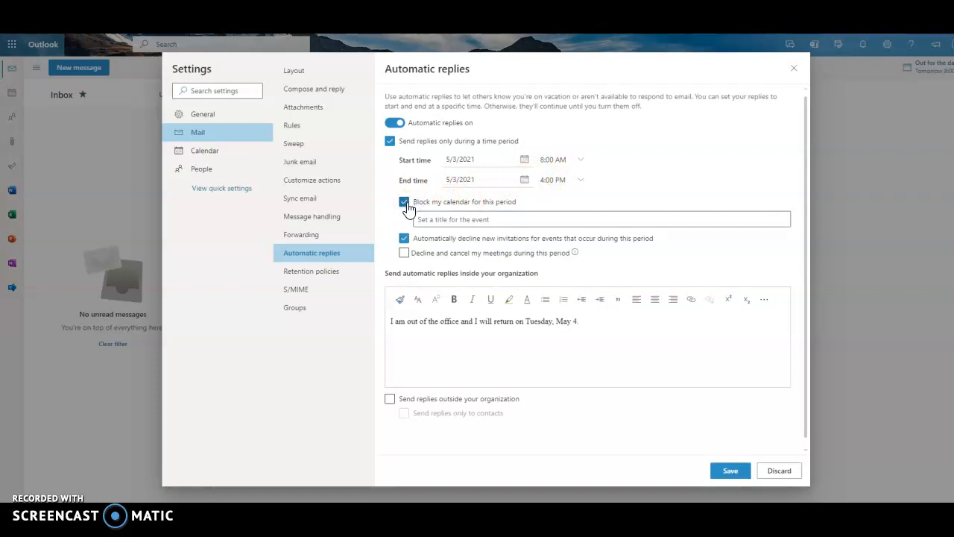
left_click(421, 219)
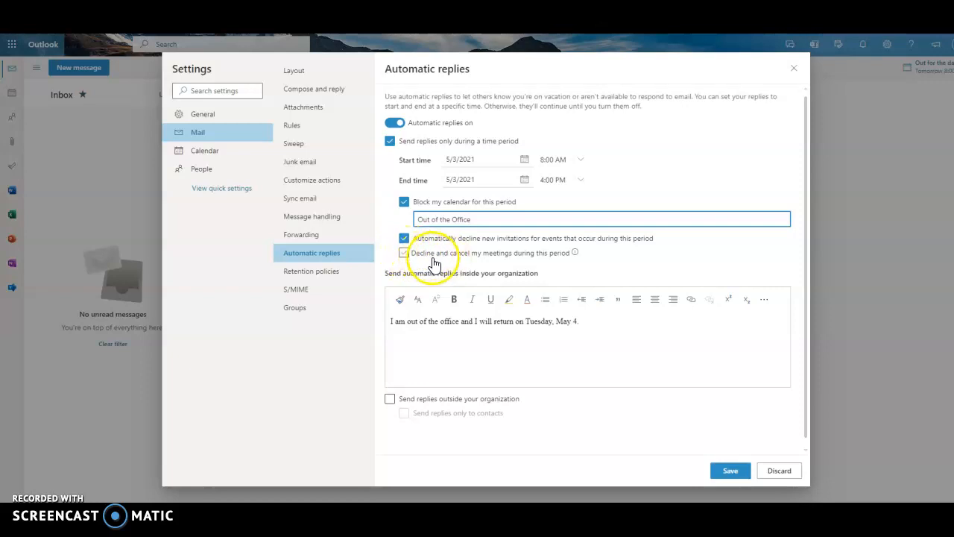
left_click(404, 258)
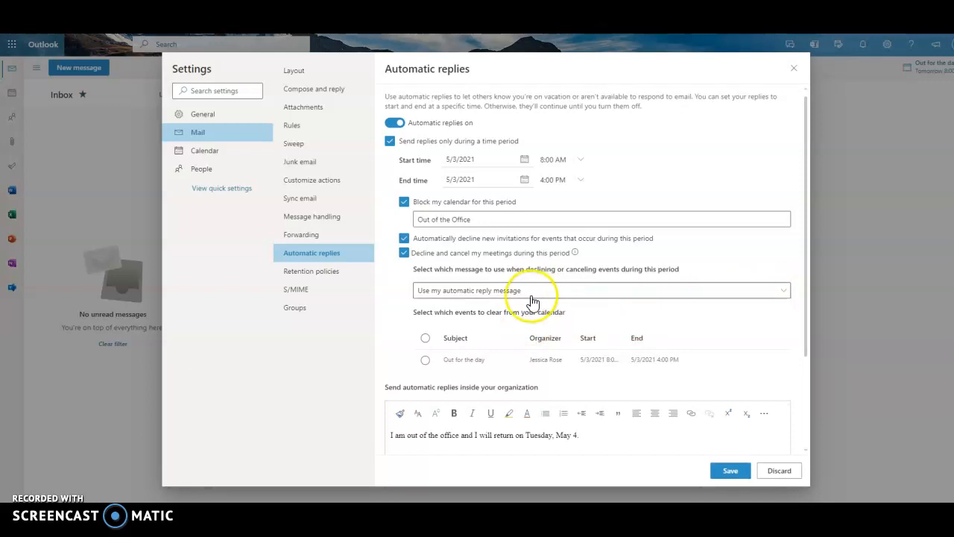
left_click(424, 361)
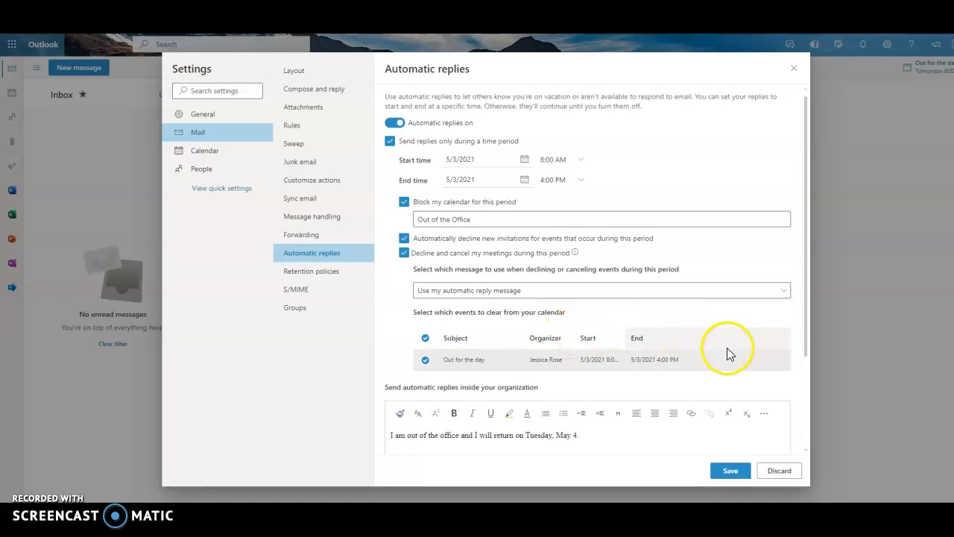
Enable automatic replies outside the organization, then save the automatic replies and close the settings
left_click_drag(806, 312, 809, 413)
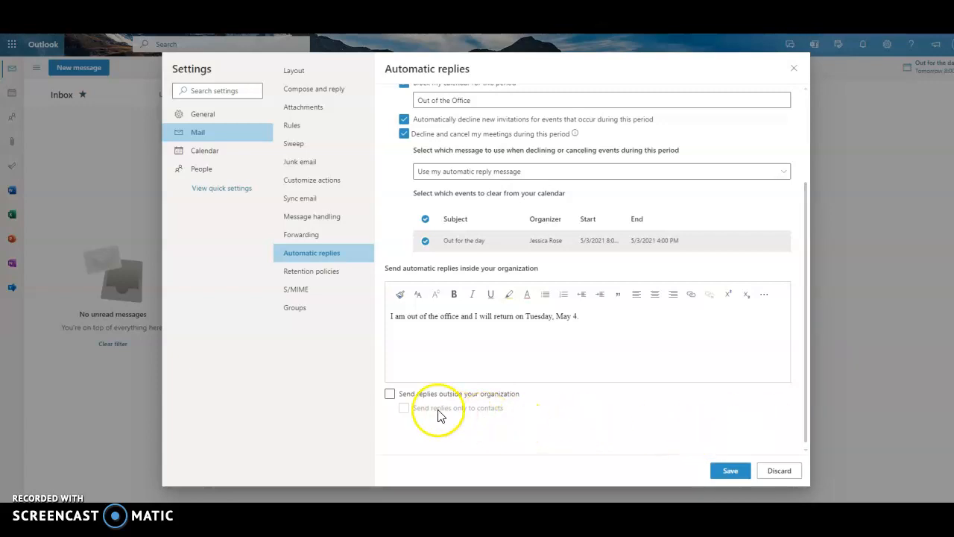
left_click(389, 394)
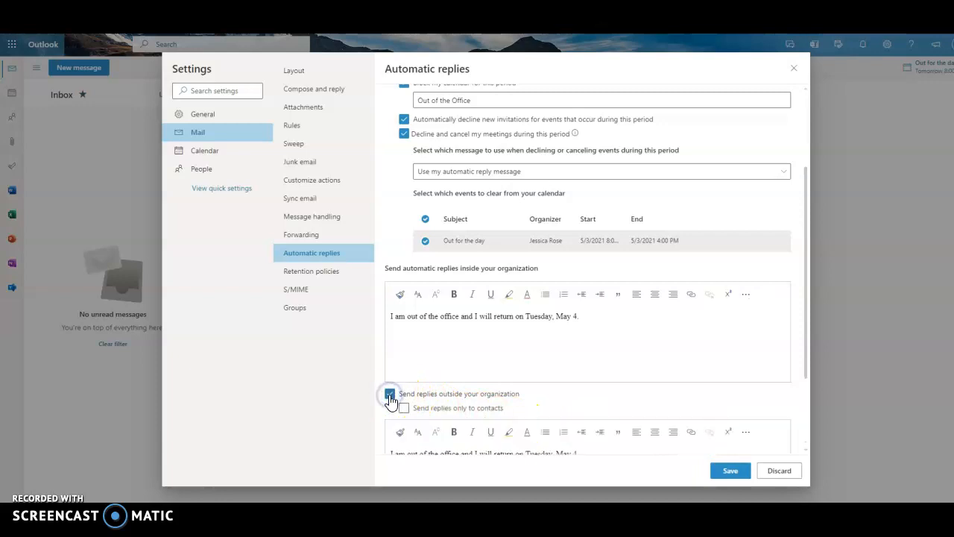
left_click_drag(804, 356, 805, 406)
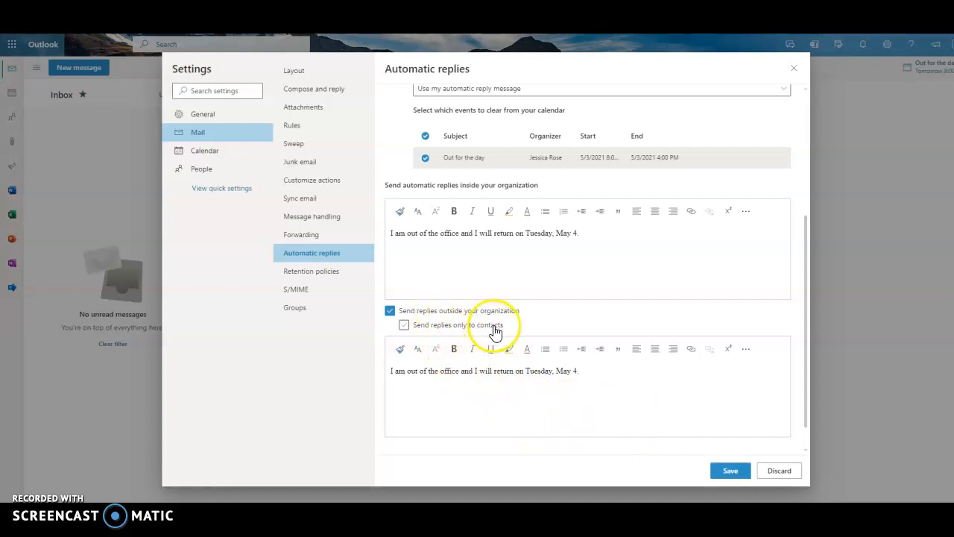
left_click(730, 471)
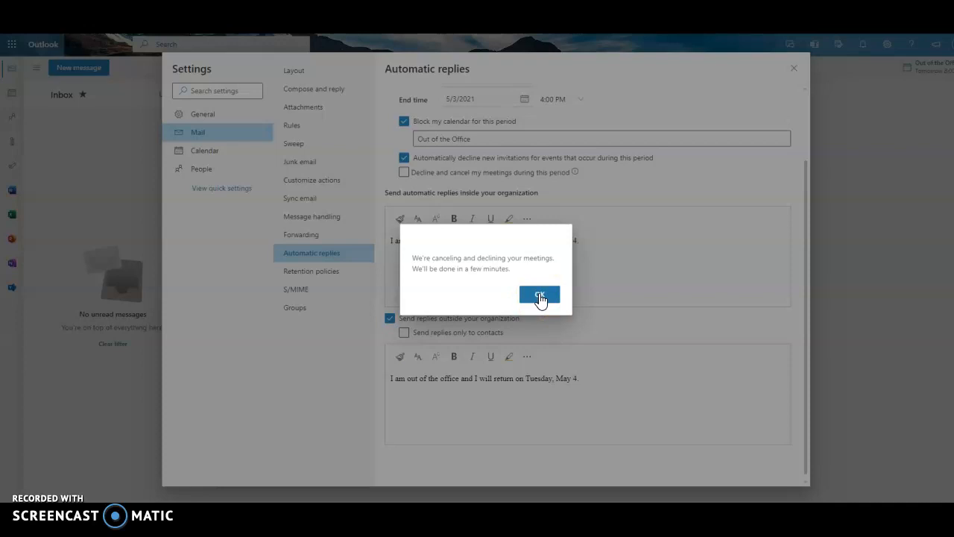
left_click(540, 296)
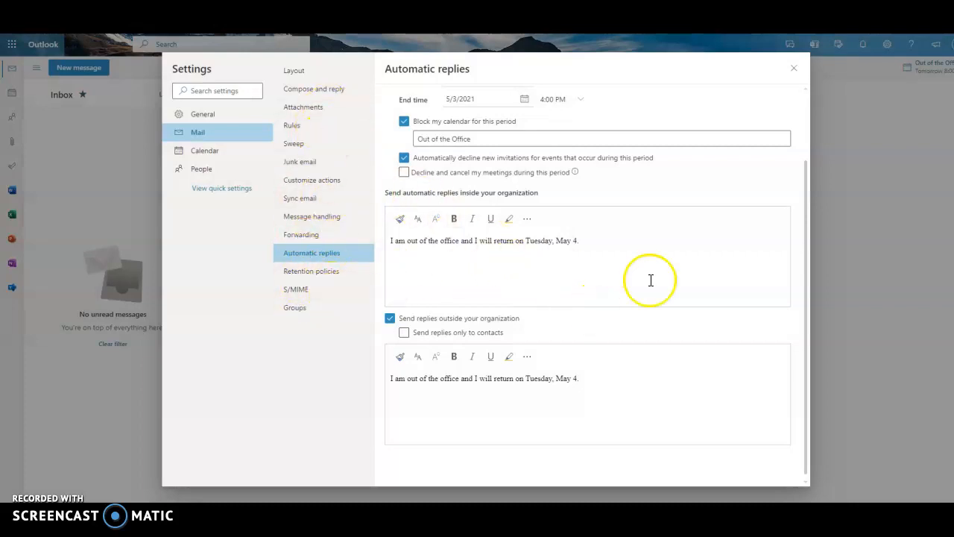
left_click(794, 71)
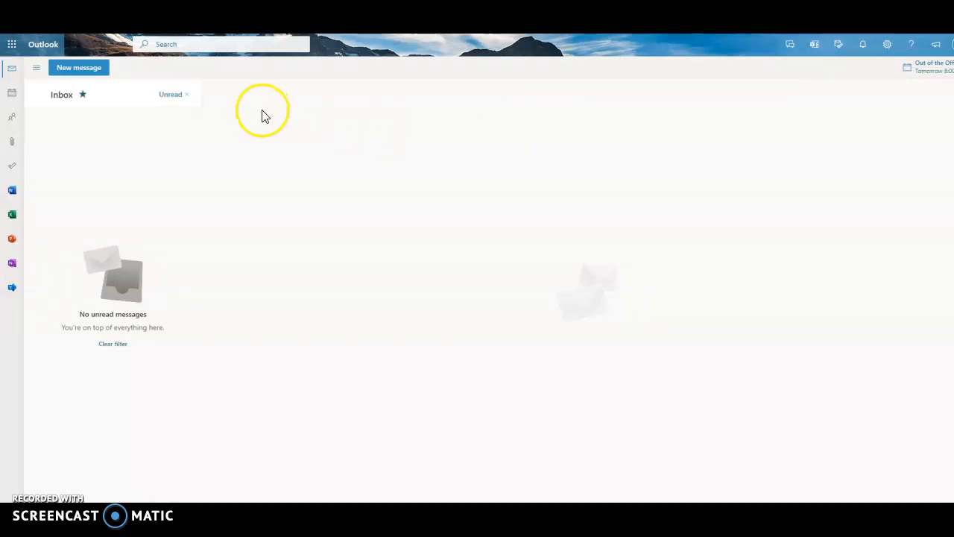
Start a new message and fill in the To and Cc recipients' email addresses
left_click(90, 72)
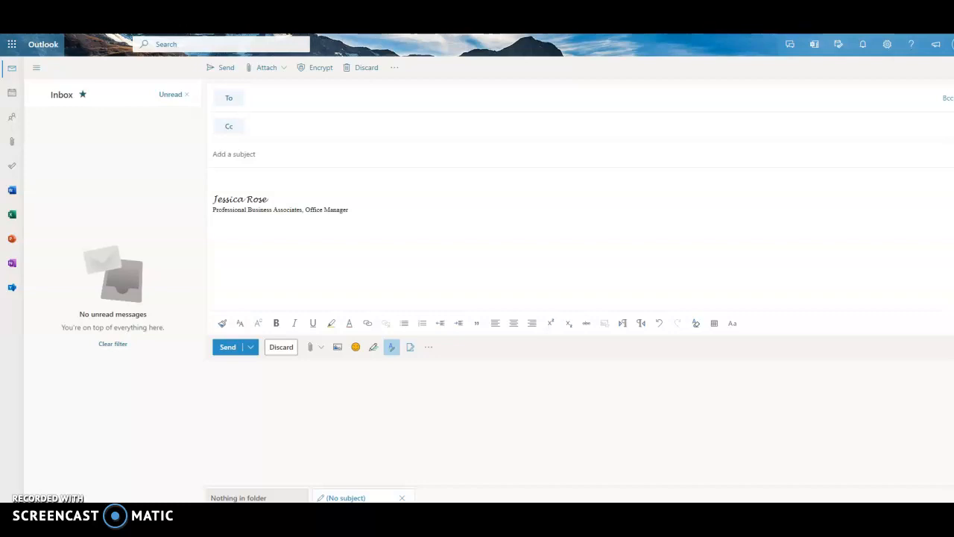
left_click(253, 98)
key("ctrl+v")
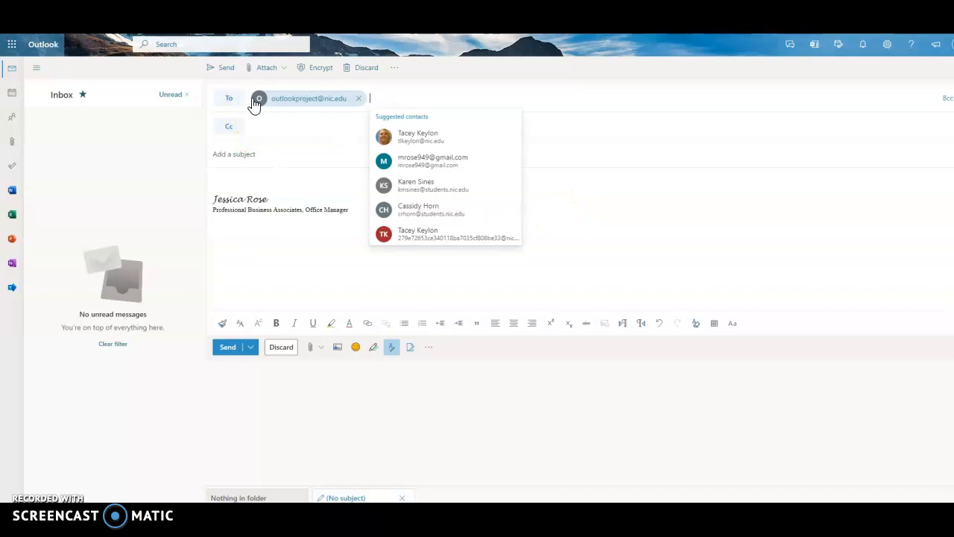
left_click(254, 121)
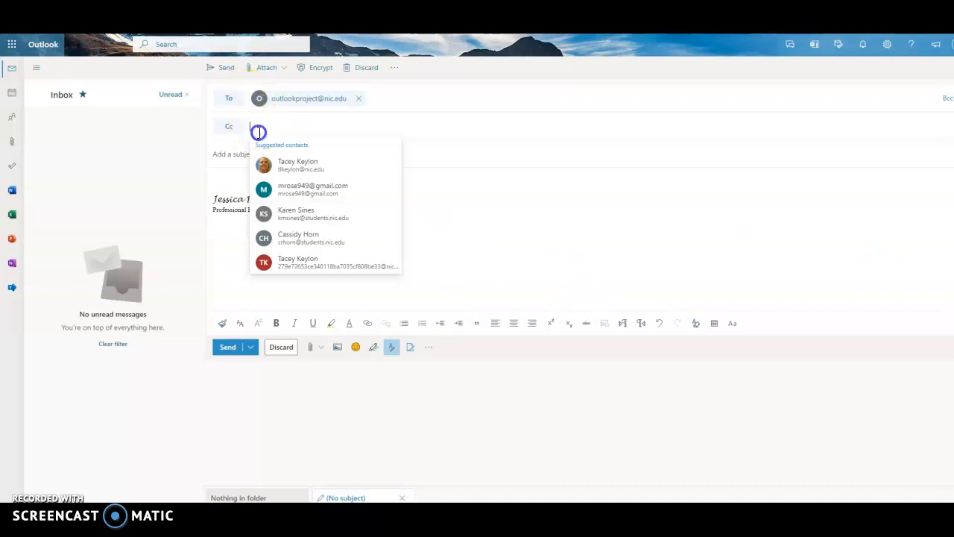
key("ctrl+v")
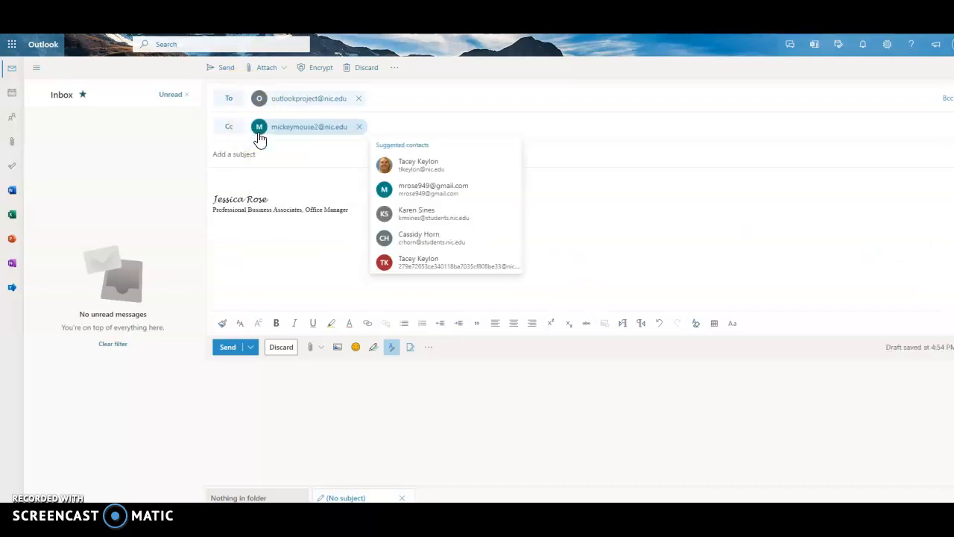
Enter "Outlook will be our New Email" as the message subject
left_click(212, 154)
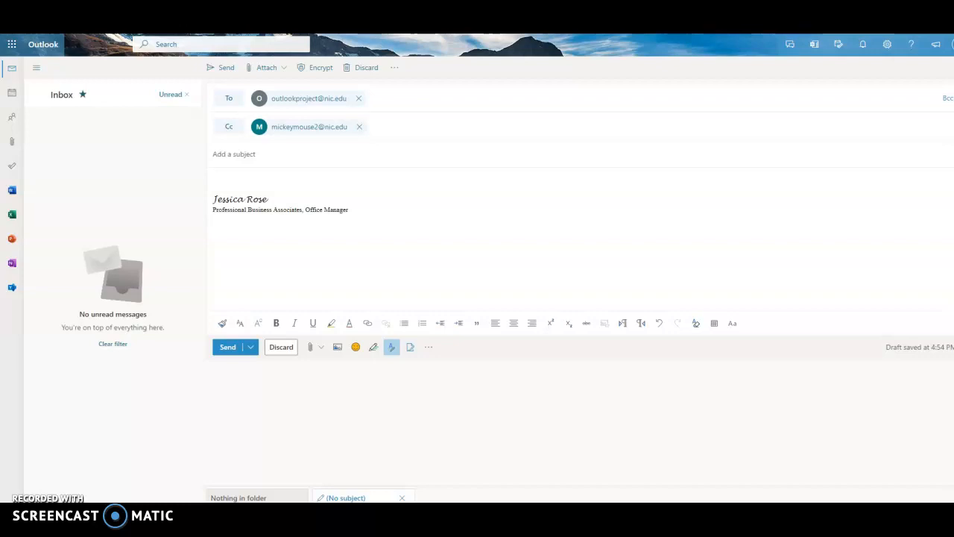
left_click(216, 154)
type("Outlook will be our New Email")
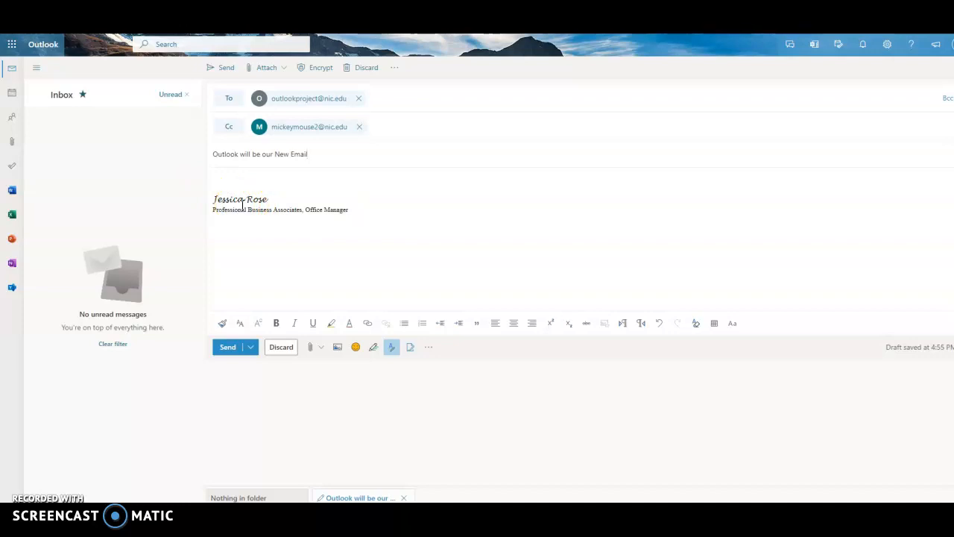
Paste the body announcing Professional Business Associates' change to Outlook email effective June 1, 2021, above the signature, and add a blank line below it
left_click(220, 177)
left_click(221, 179)
key("ctrl+v")
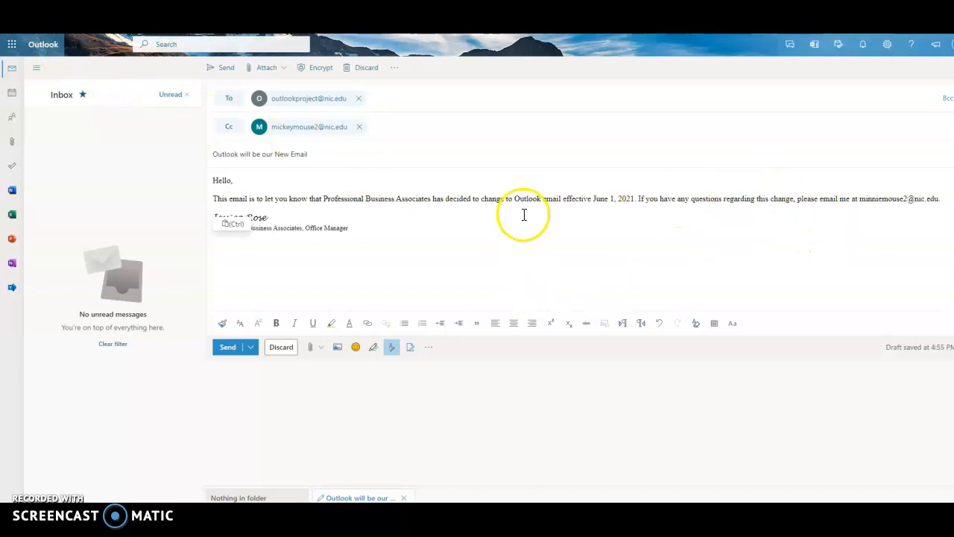
left_click(229, 207)
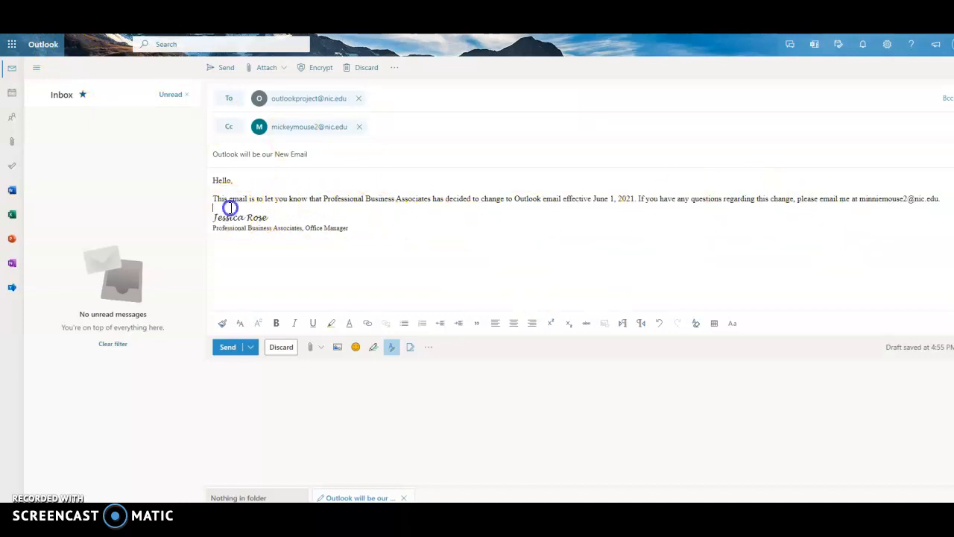
key("Return")
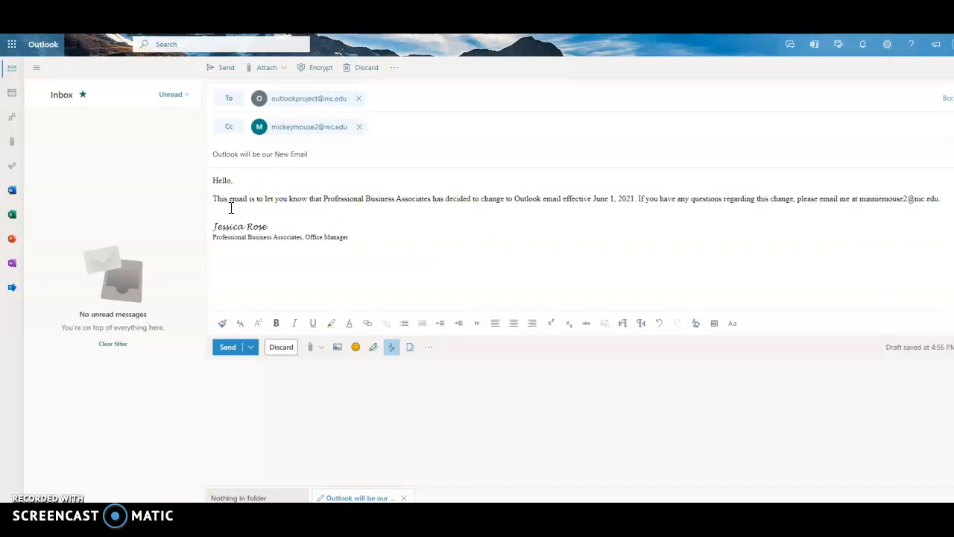
Insert the image file "Professional working in a business picture" inline between the message text and the signature
left_click(341, 272)
left_click(339, 349)
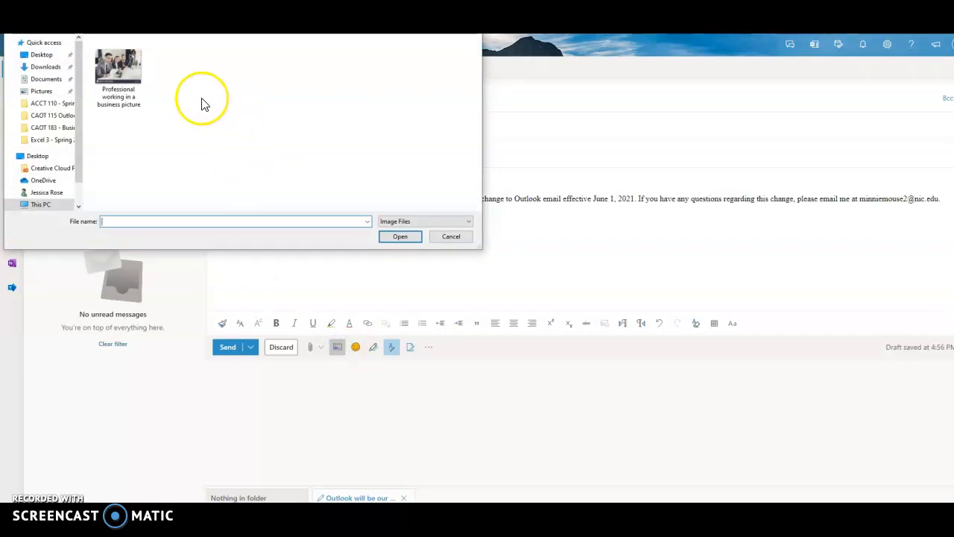
left_click(121, 73)
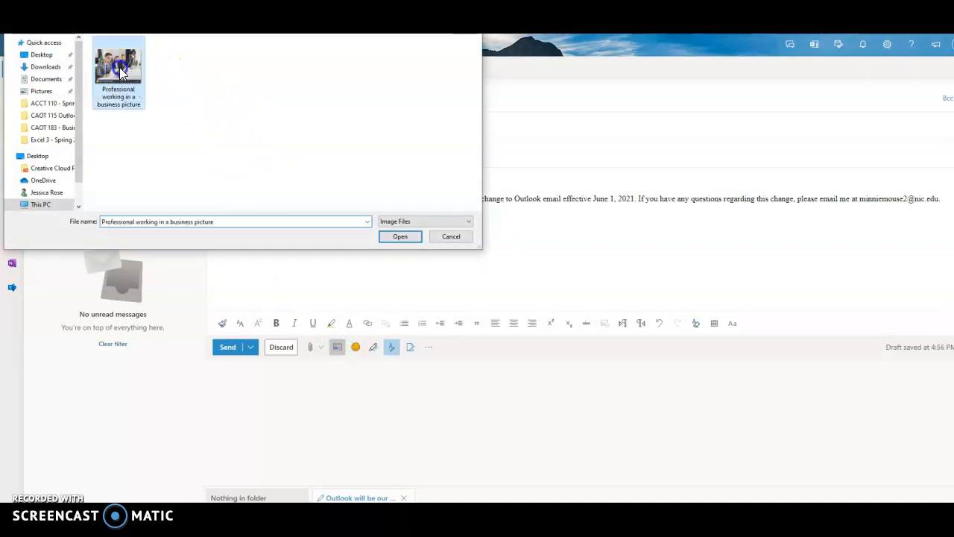
left_click(396, 239)
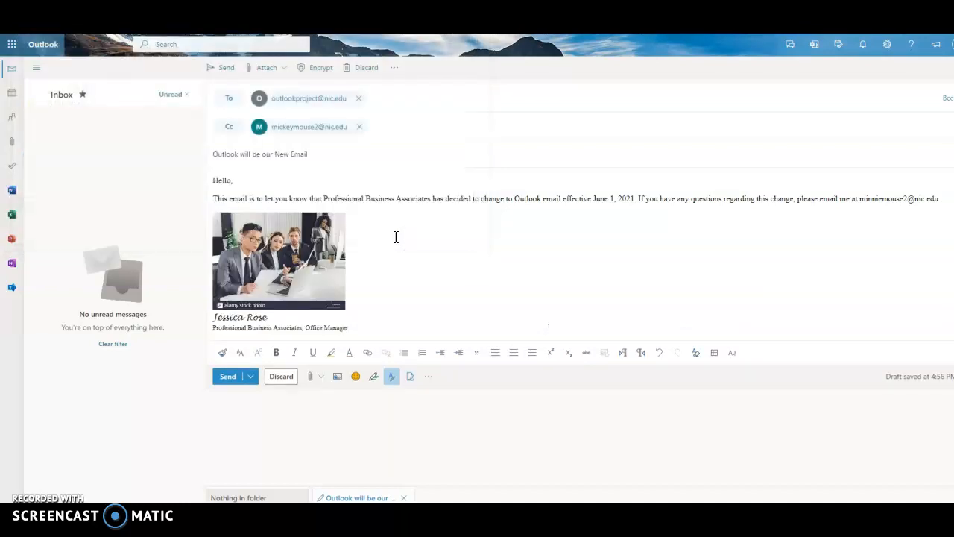
Shrink the inserted picture slightly from its corner, keeping its proportions
left_click(336, 254)
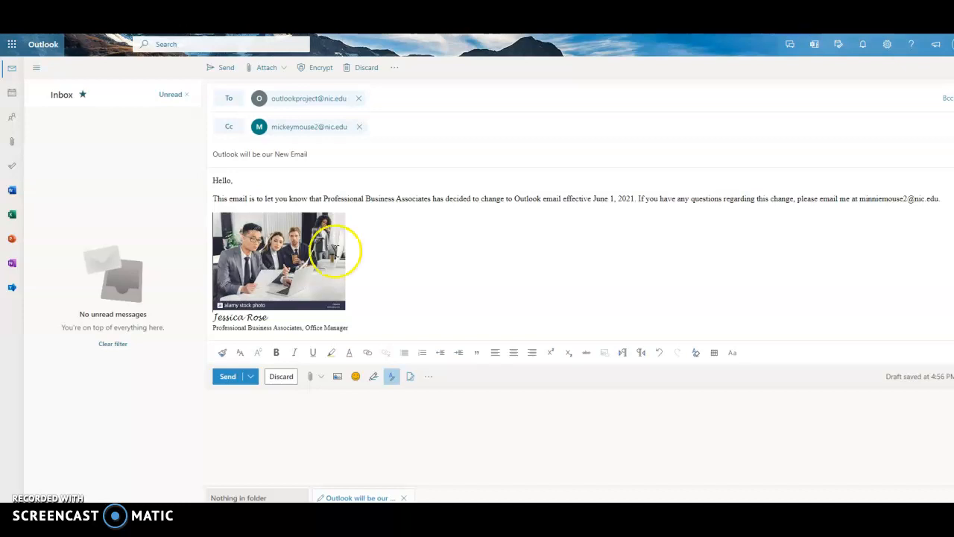
left_click(314, 282)
mouse_move(346, 308)
left_mouse_down()
mouse_move(311, 276)
mouse_move(373, 303)
mouse_move(330, 288)
left_mouse_up()
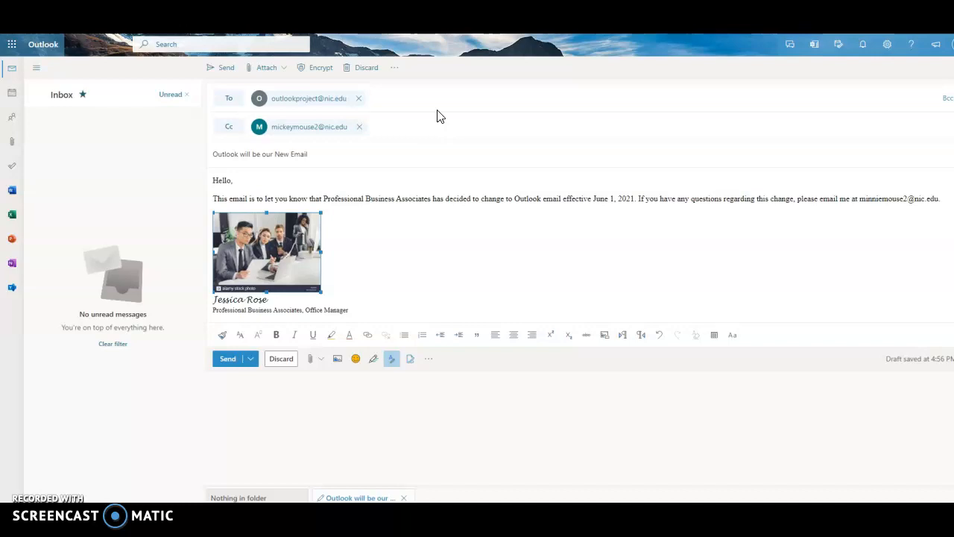
Request a read receipt in the message options and confirm
left_click(396, 70)
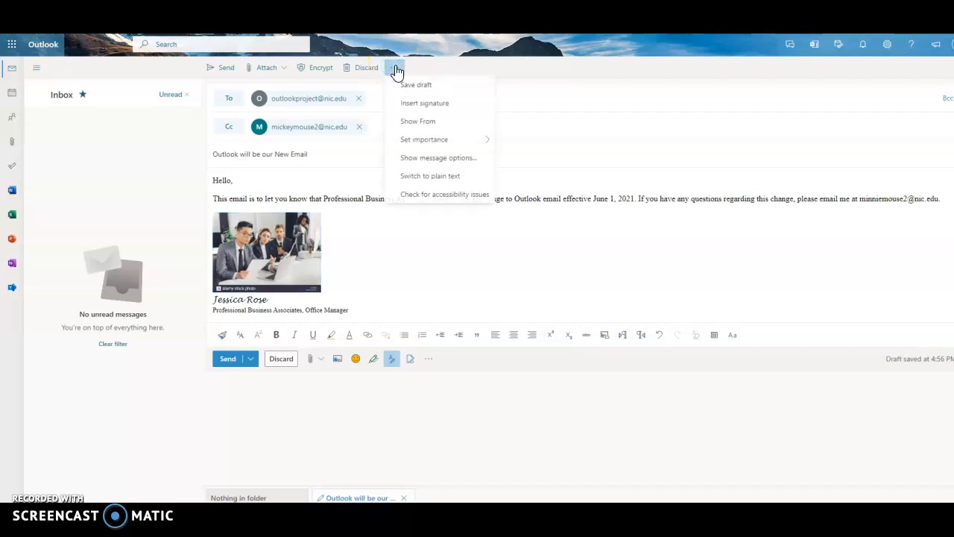
left_click(421, 165)
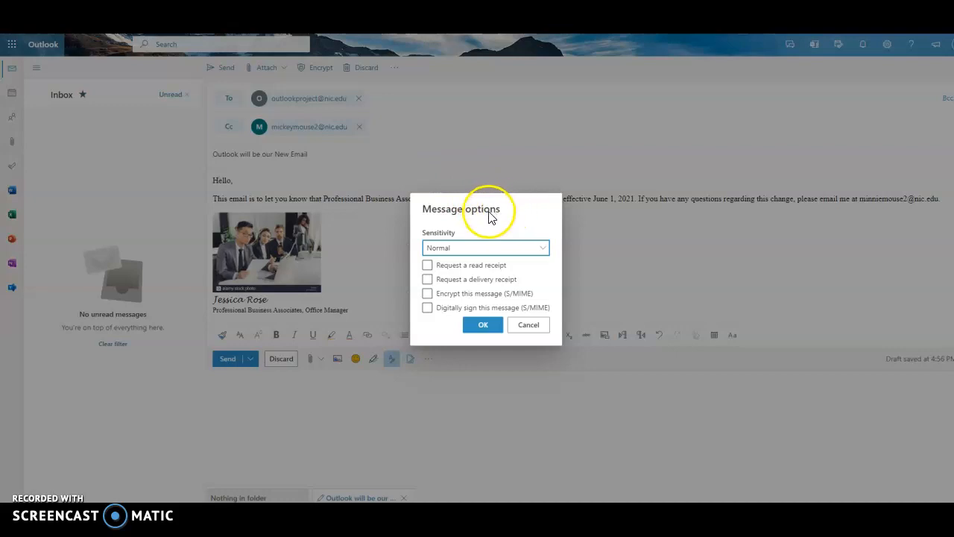
left_click(429, 267)
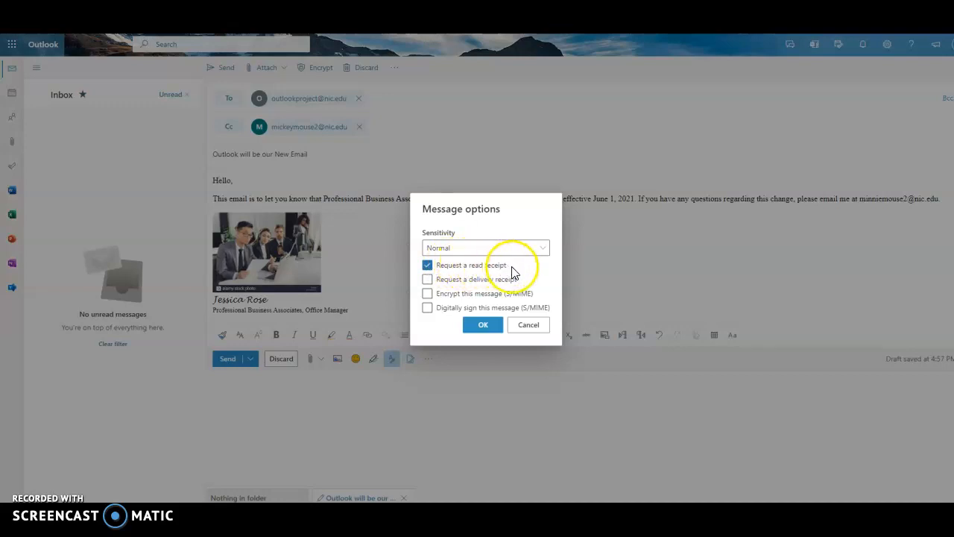
left_click(483, 327)
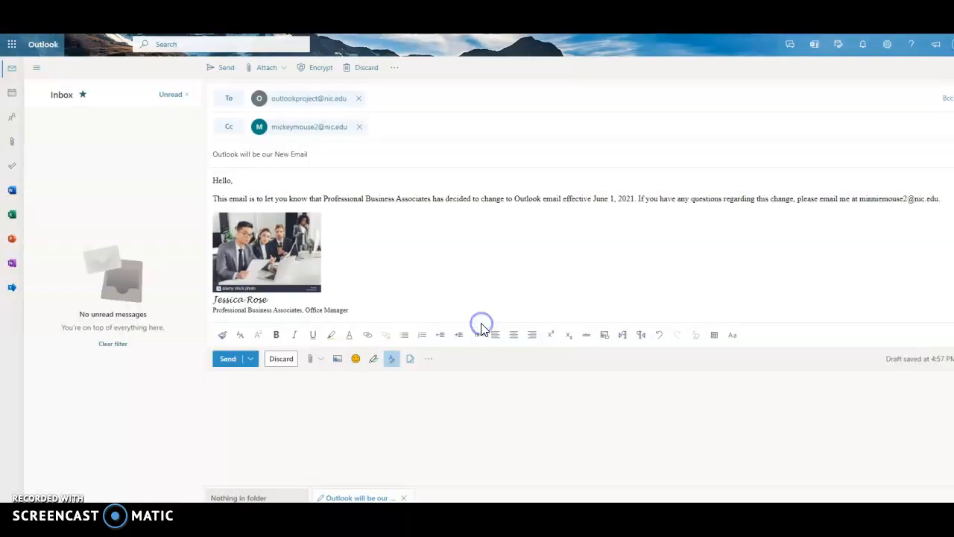
left_click(435, 242)
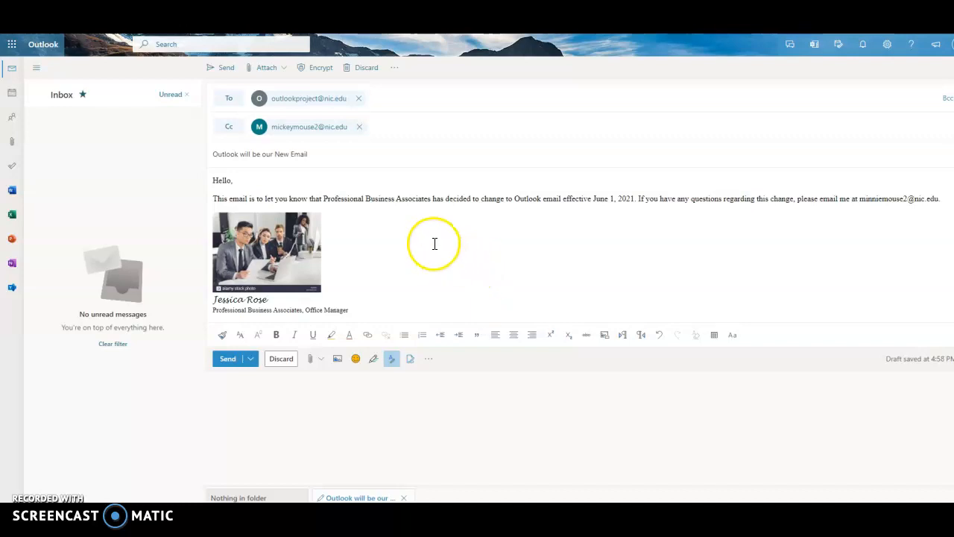